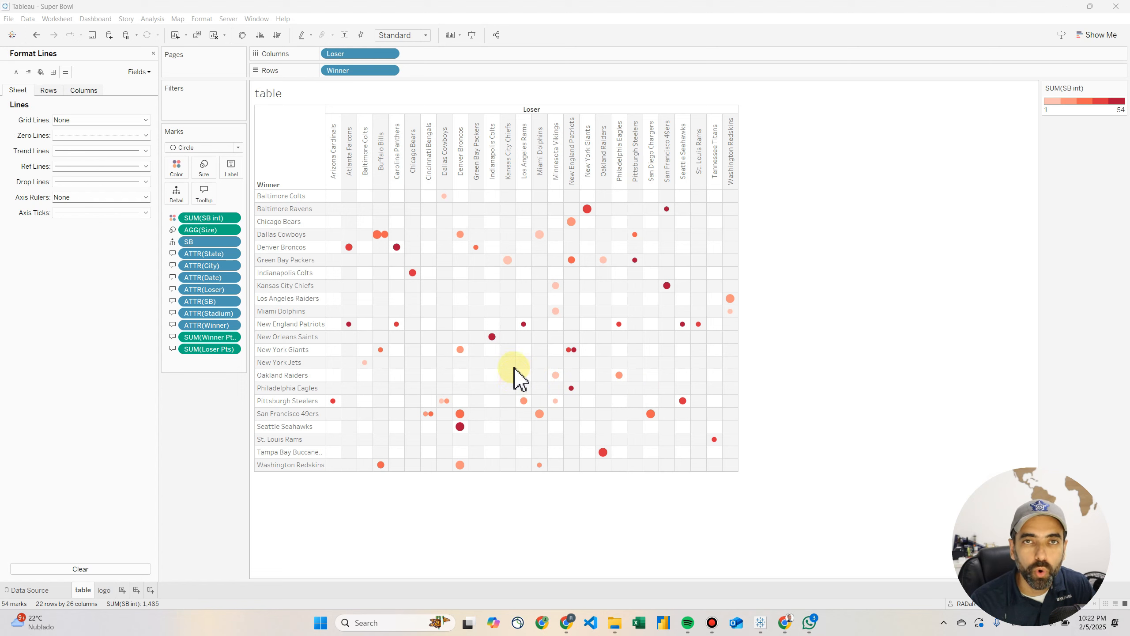
pyautogui.moveTo(461, 352)
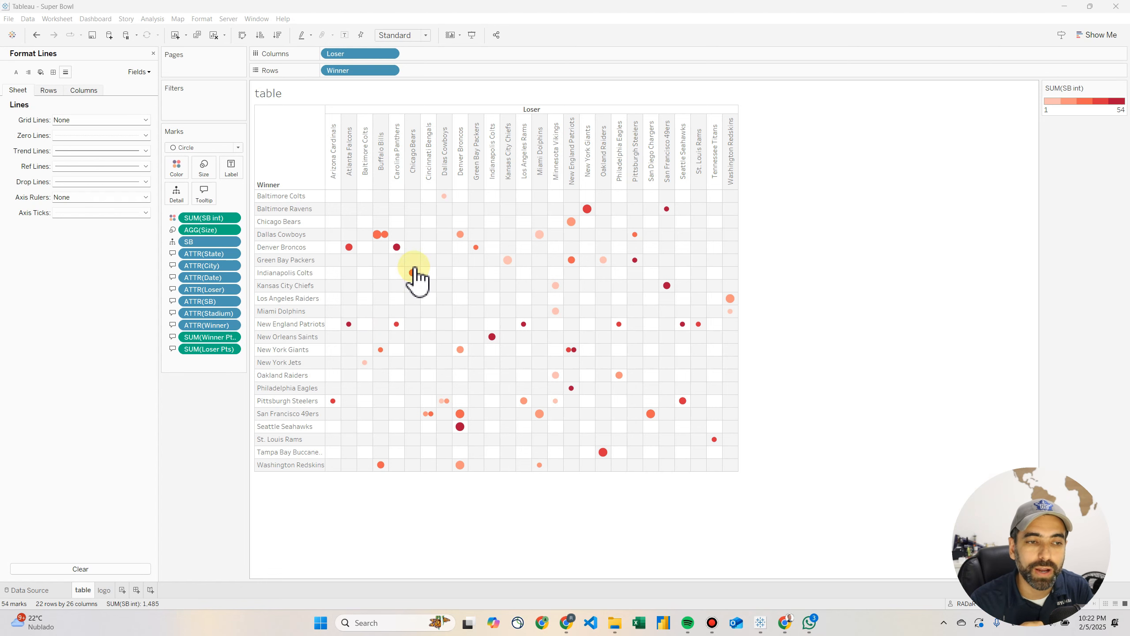
pyautogui.moveTo(412, 273)
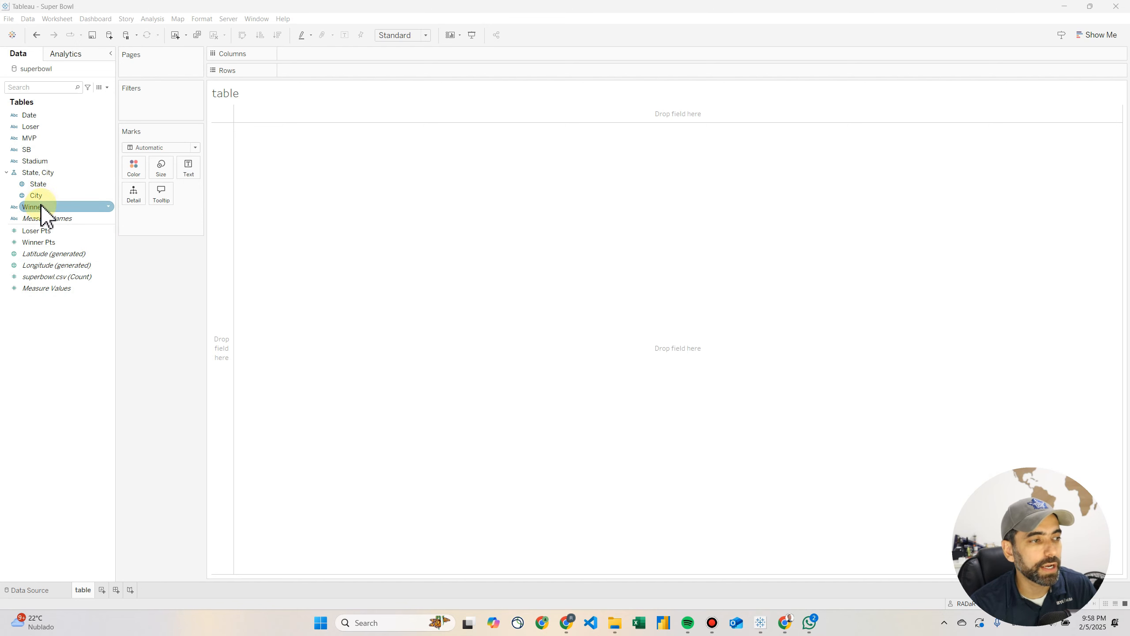
# - Build a table with the Winner field on rows and the Loser field on columns
pyautogui.moveTo(41, 209); pyautogui.dragTo(307, 71)
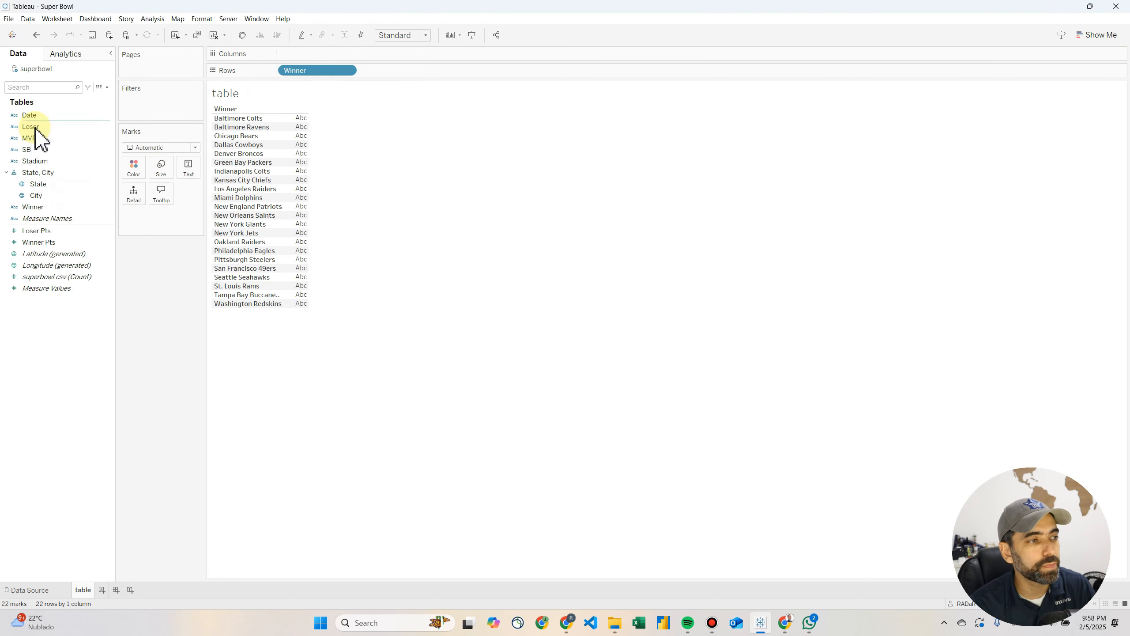
pyautogui.moveTo(31, 126); pyautogui.dragTo(294, 54)
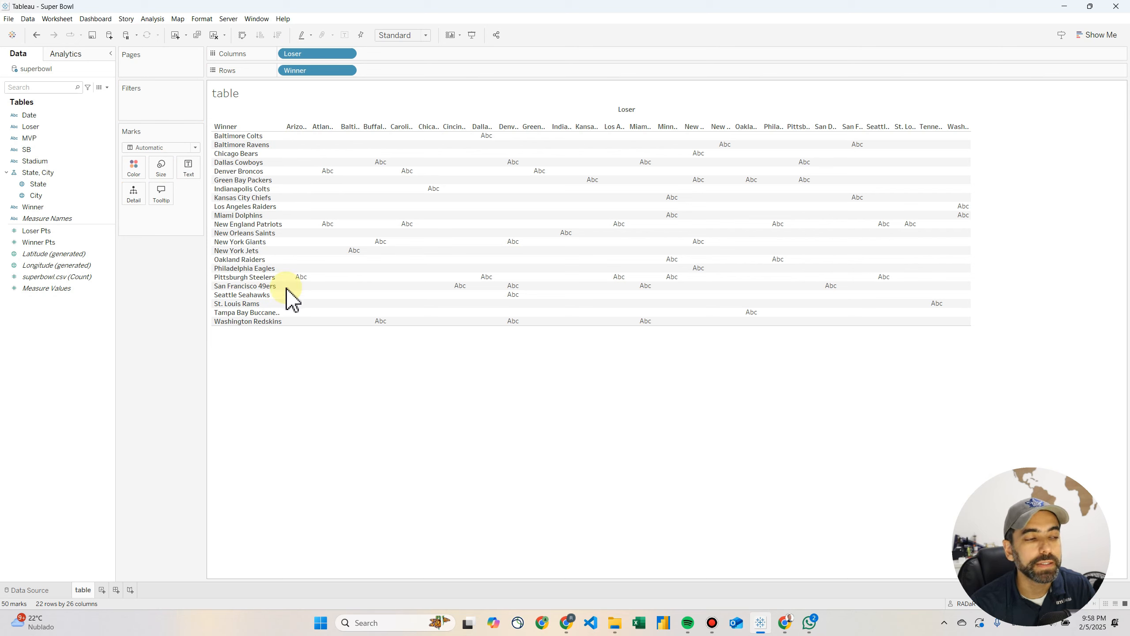
# - Rotate the Loser column headers to vertical, upward-reading text through the header alignment formatting
pyautogui.click(295, 125)
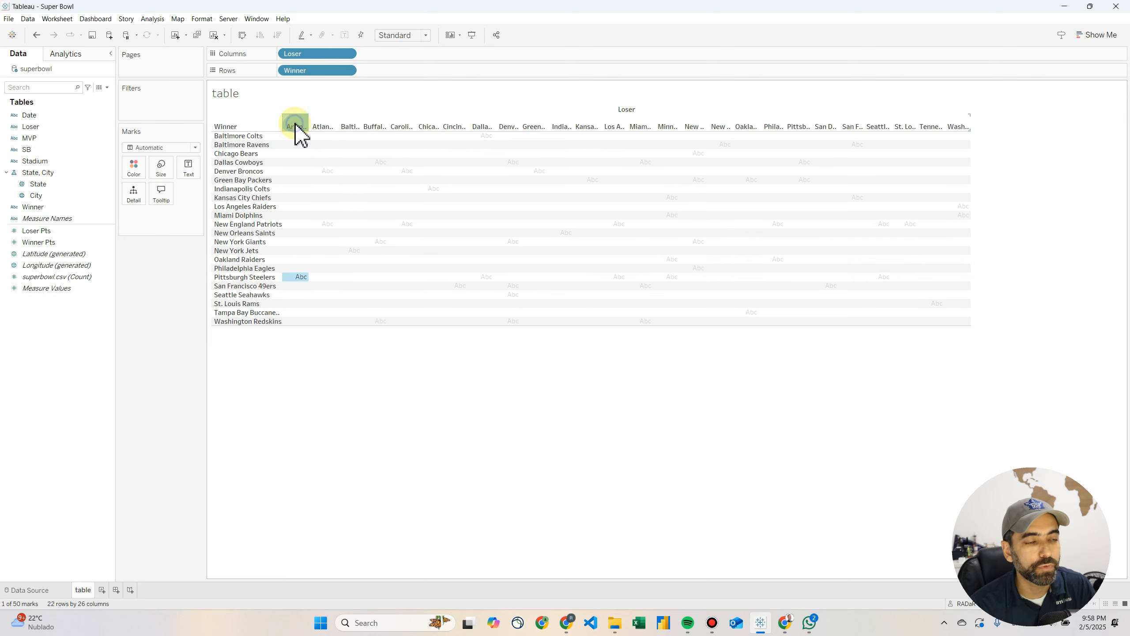
pyautogui.rightClick(295, 125)
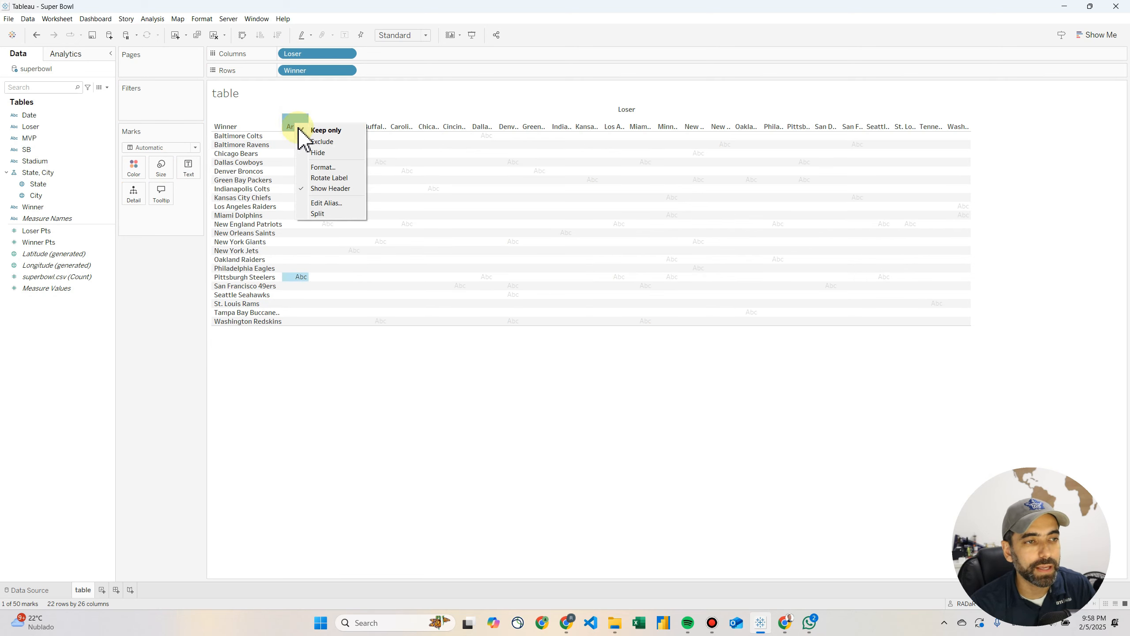
pyautogui.click(322, 167)
pyautogui.click(103, 136)
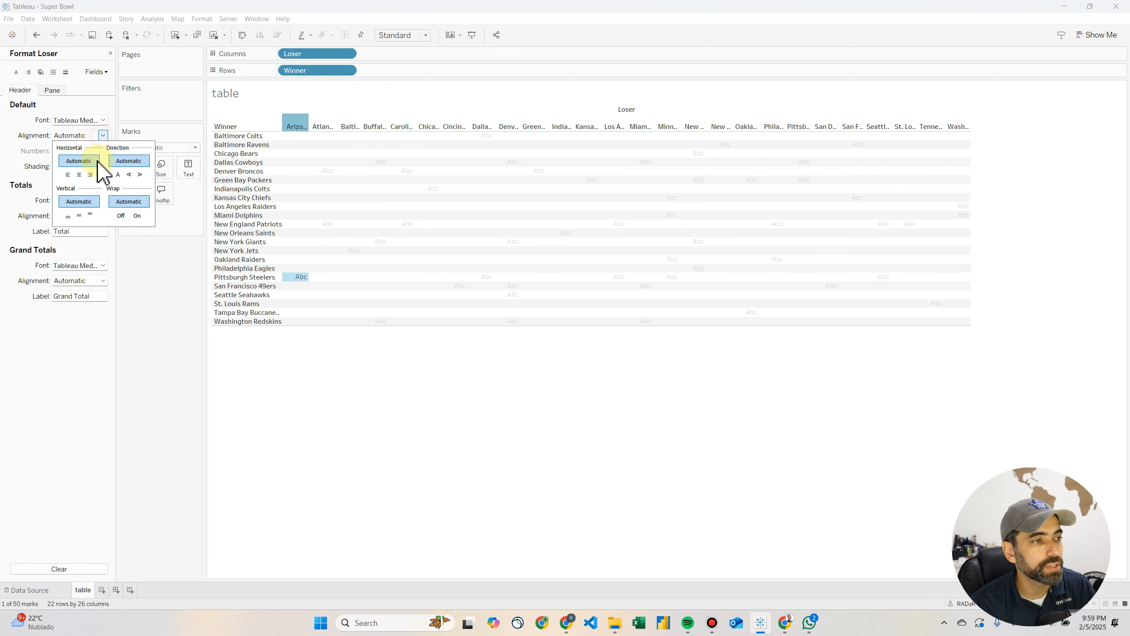
pyautogui.click(129, 174)
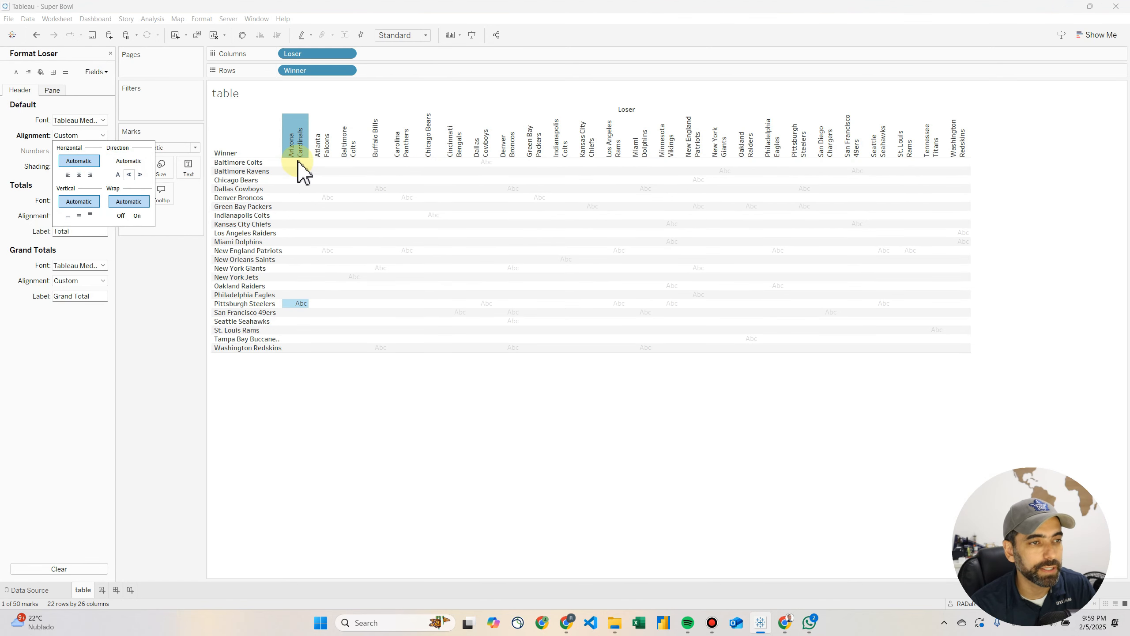
# - Enlarge the Loser header area so team names fit on one line, adjust the cell size, and close the formatting settings
pyautogui.moveTo(293, 158)
pyautogui.mouseDown()
pyautogui.moveTo(287, 189)
pyautogui.moveTo(313, 172)
pyautogui.moveTo(295, 168)
pyautogui.mouseUp()
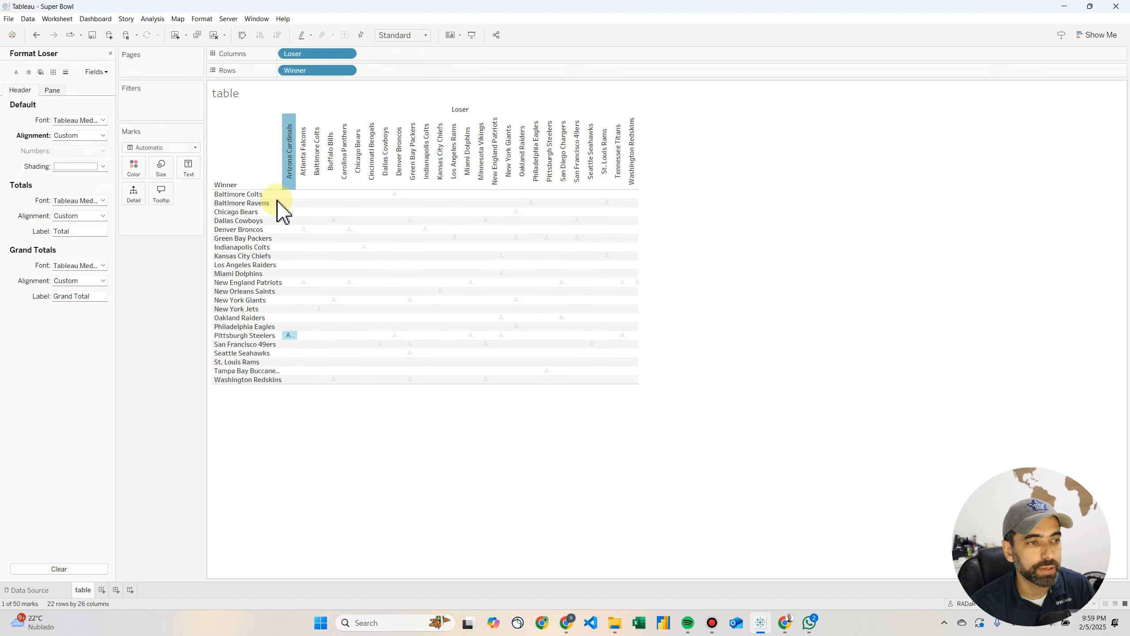
pyautogui.moveTo(242, 199); pyautogui.dragTo(249, 207)
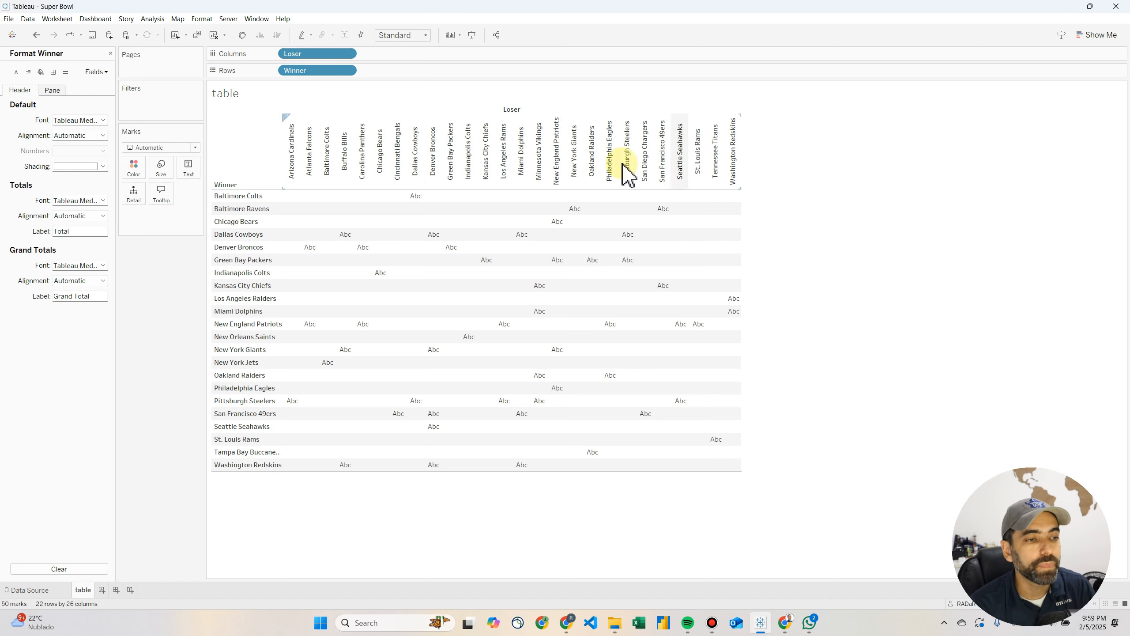
pyautogui.click(110, 53)
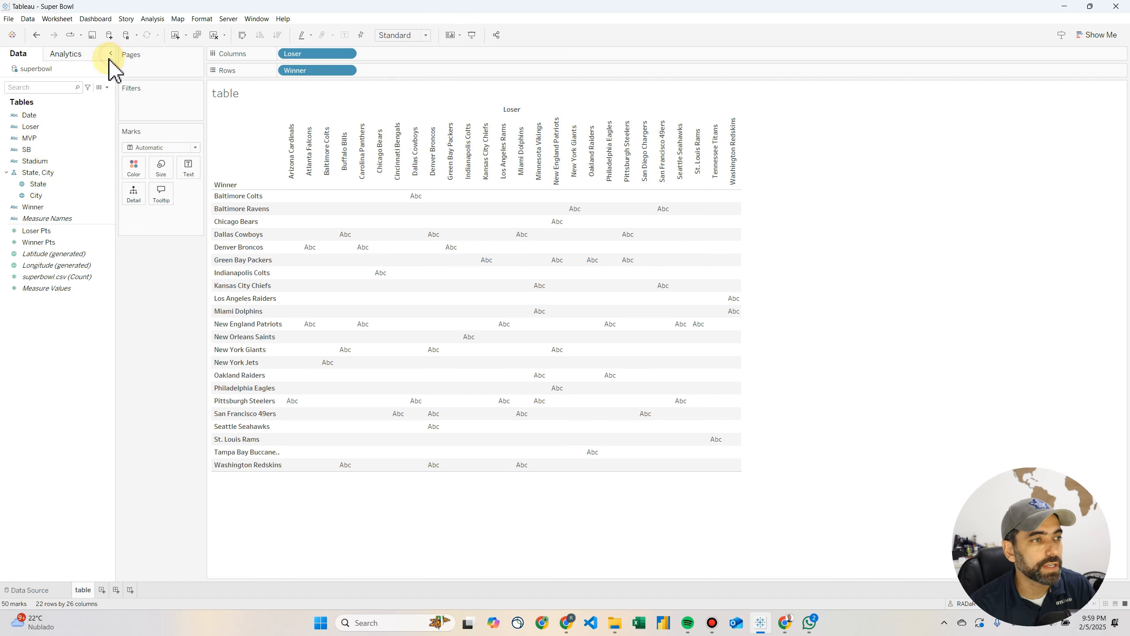
# - Add the SB field to the marks as detail so each Super Bowl gets its own mark
pyautogui.click(40, 209)
pyautogui.moveTo(40, 210); pyautogui.dragTo(129, 245)
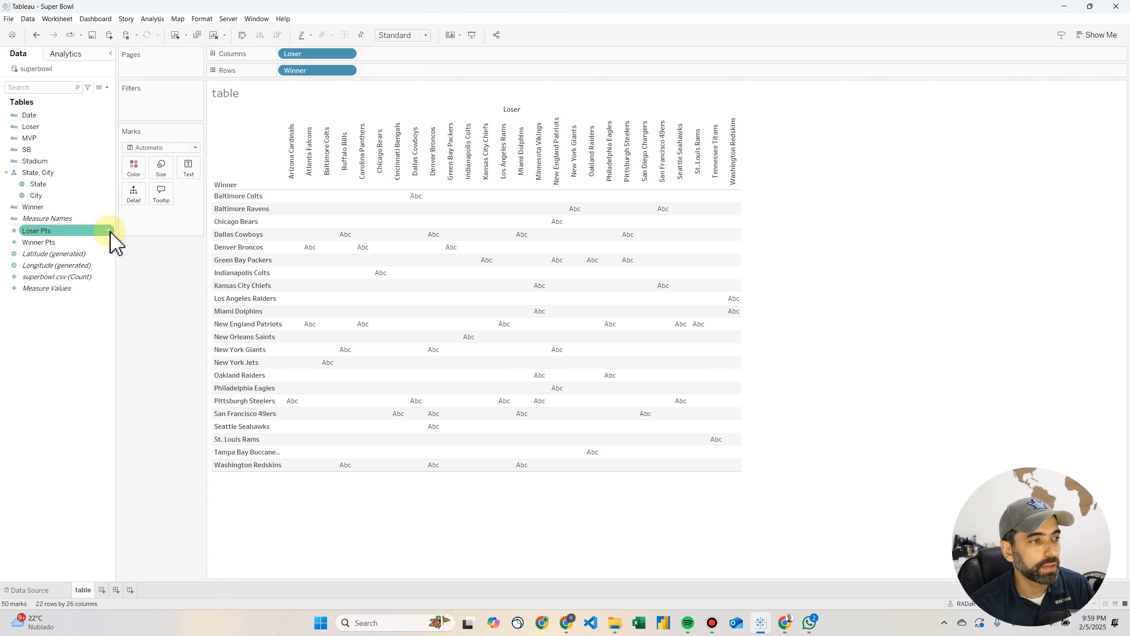
pyautogui.click(32, 150)
pyautogui.moveTo(35, 152); pyautogui.dragTo(134, 204)
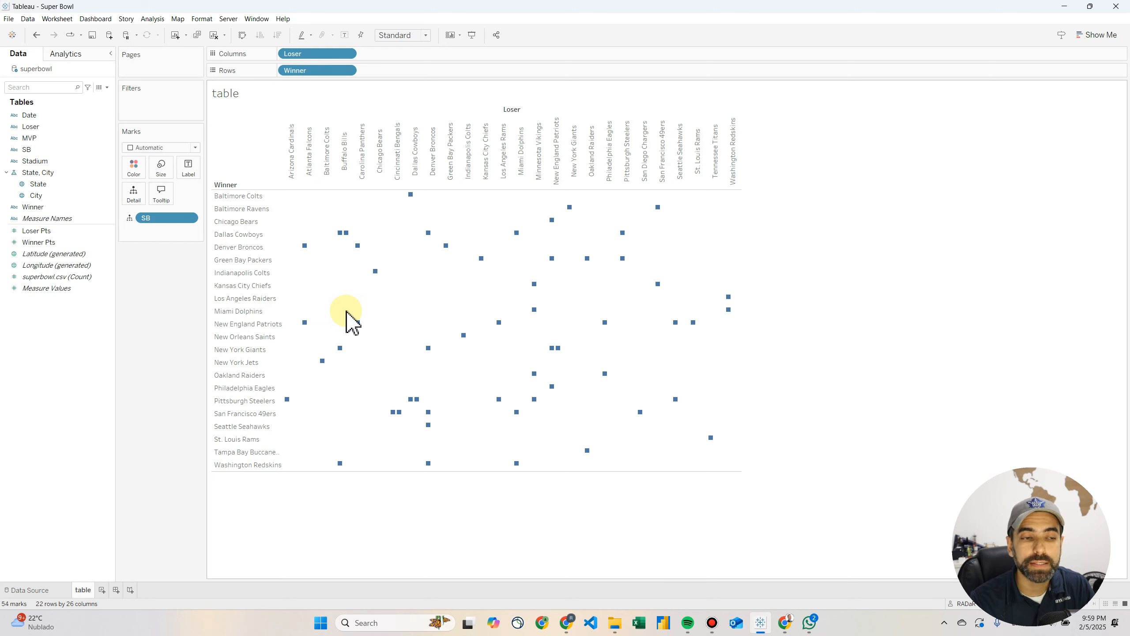
# - Highlight the Dallas Cowboys row's marks, clear the highlight, and change the mark type to Circle
pyautogui.click(247, 235)
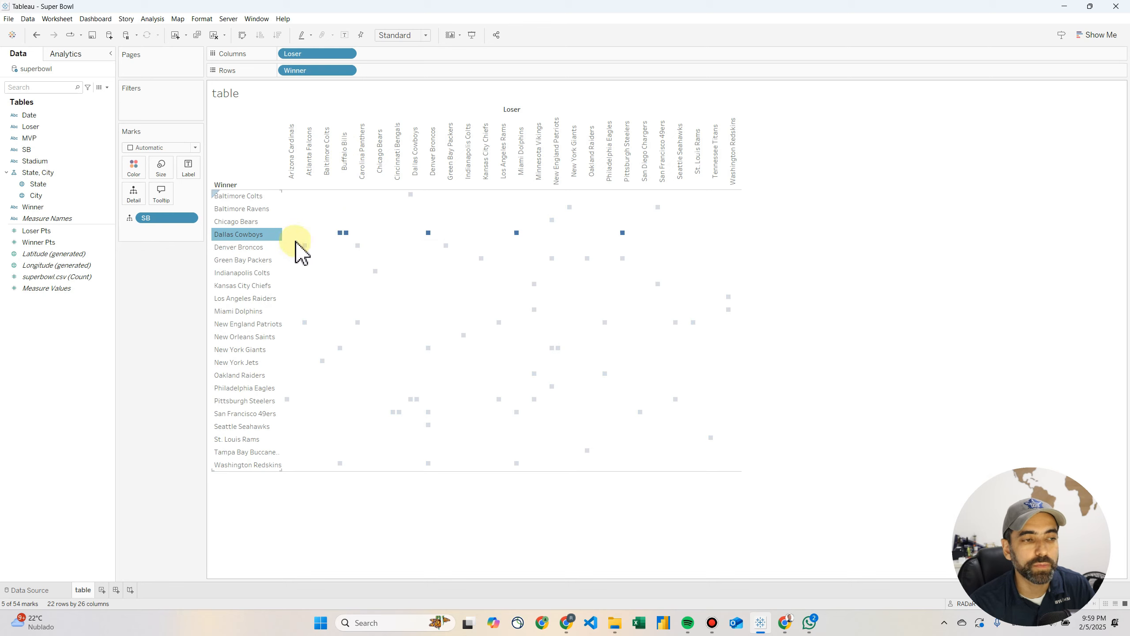
pyautogui.moveTo(343, 244)
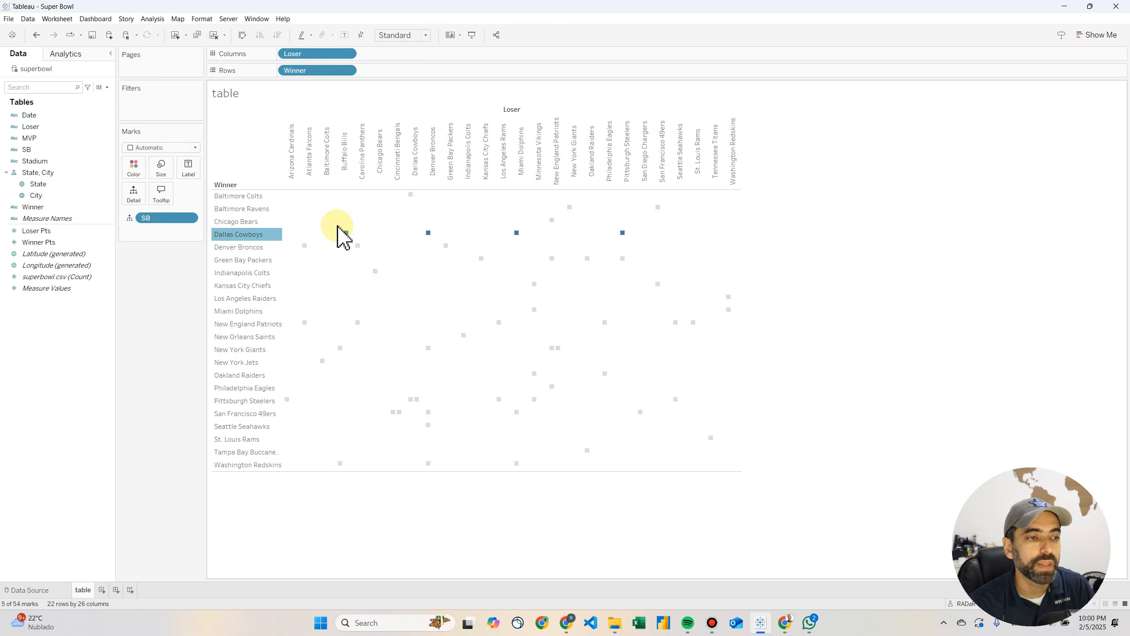
pyautogui.click(258, 236)
pyautogui.click(178, 148)
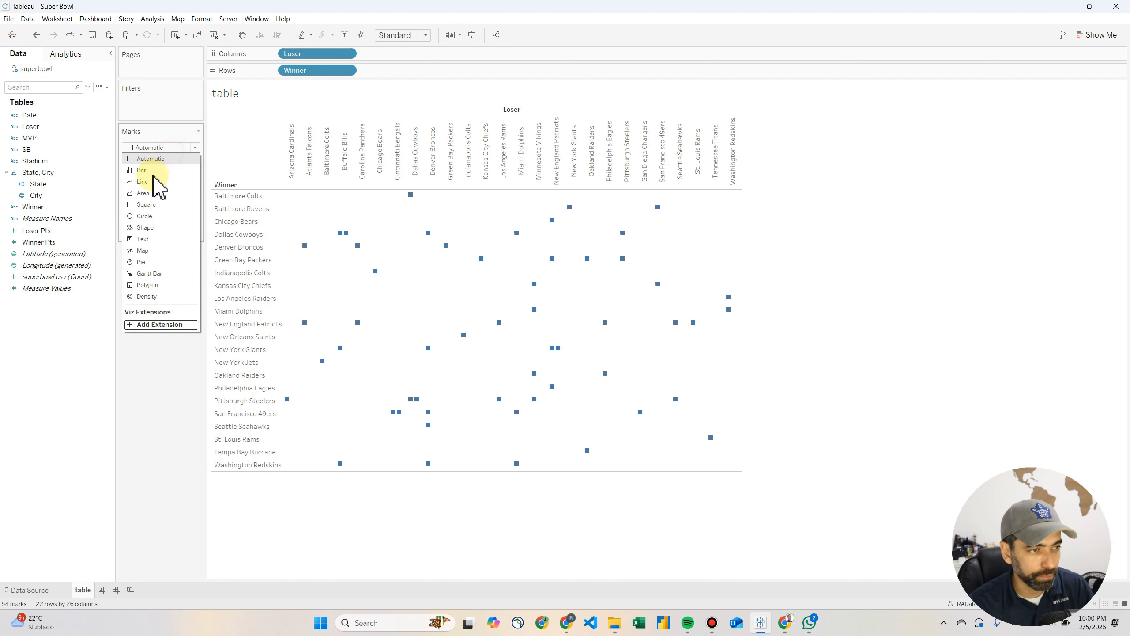
pyautogui.click(151, 217)
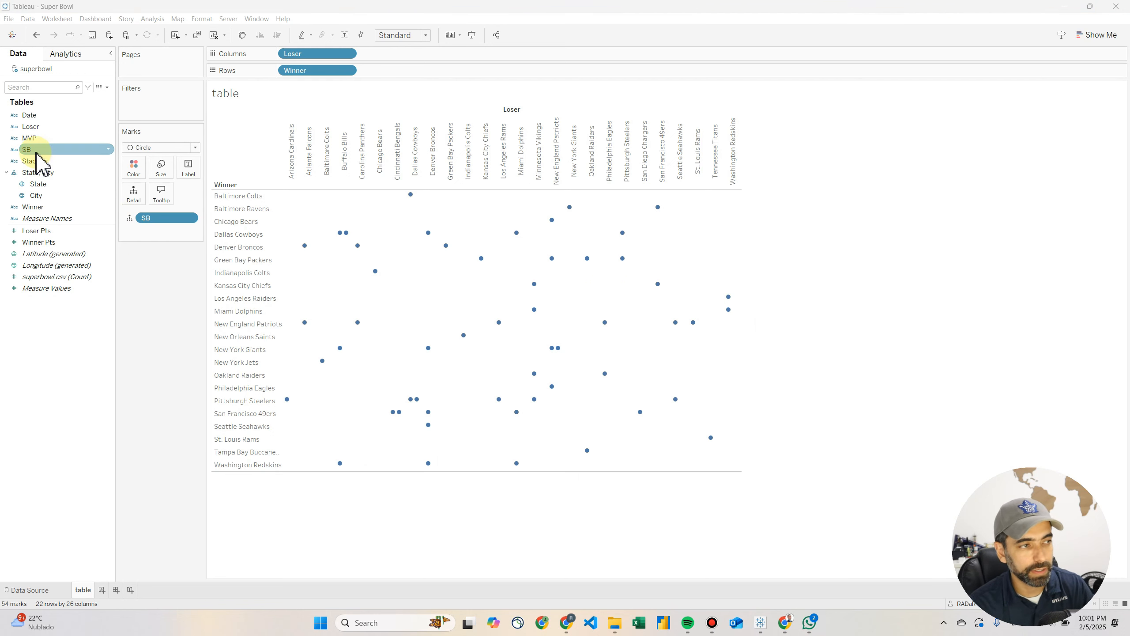
# - Review the list of SB values in a filter dialog and leave it without applying a filter
pyautogui.moveTo(36, 153); pyautogui.dragTo(153, 104)
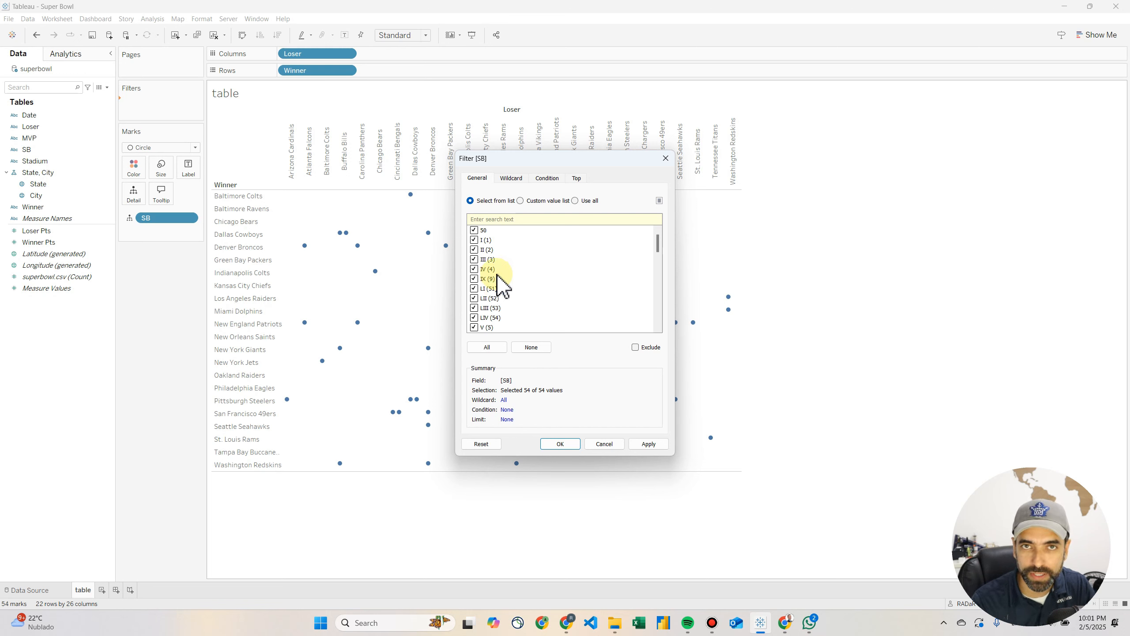
pyautogui.click(666, 158)
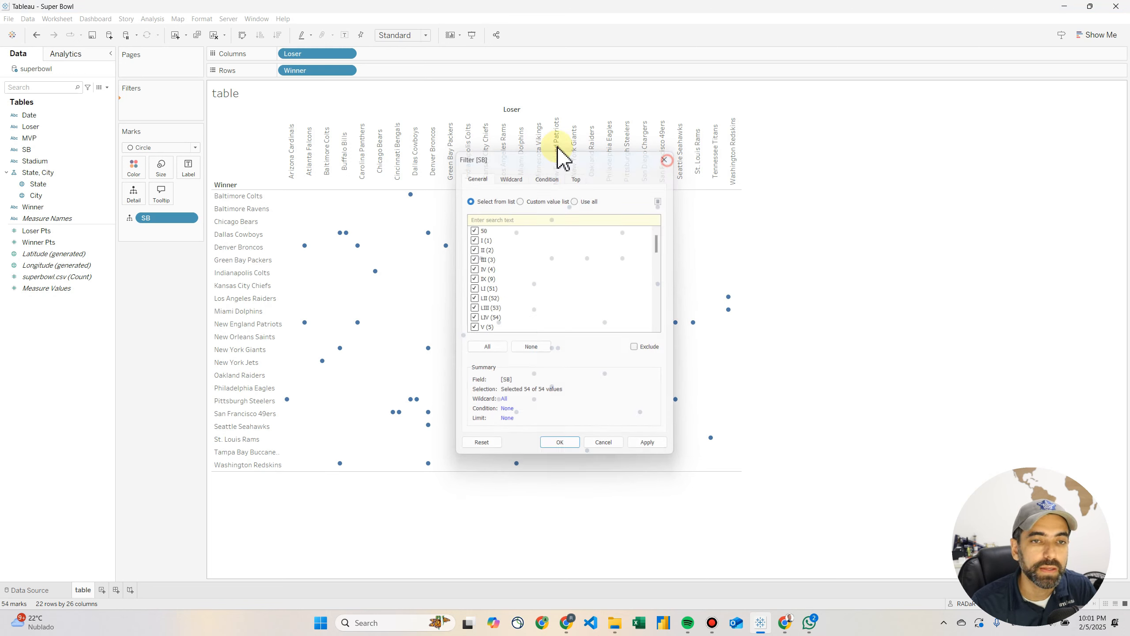
# - Create a calculated field named SB int with the formula REGEXP_EXTRACT([SB], '\((.*?)\)')
pyautogui.click(107, 87)
pyautogui.click(66, 96)
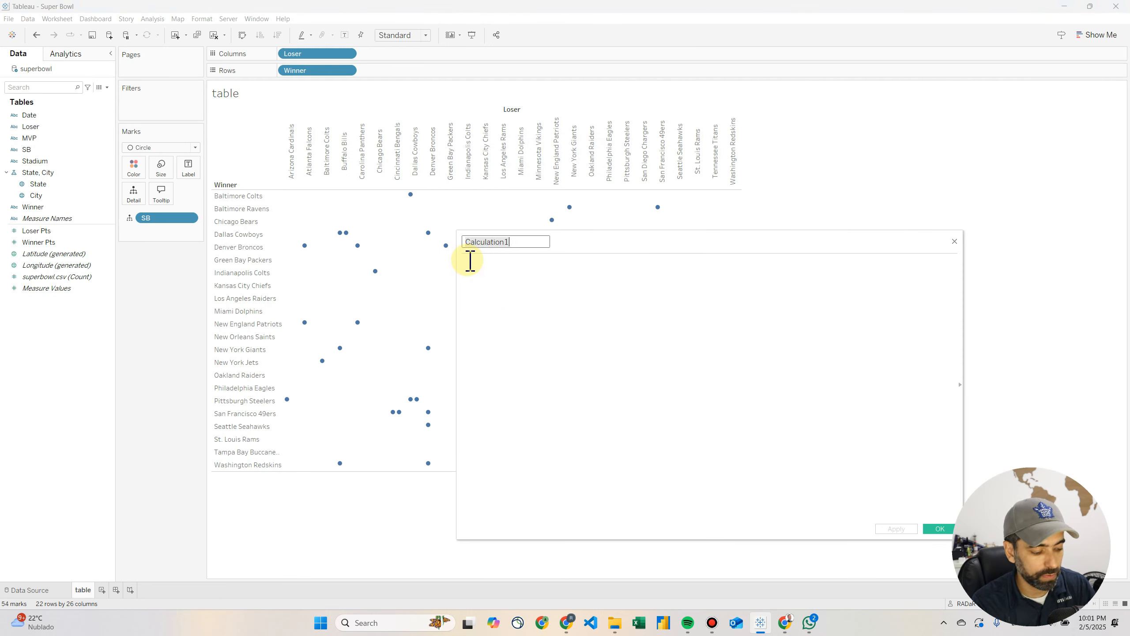
pyautogui.write('SB in')
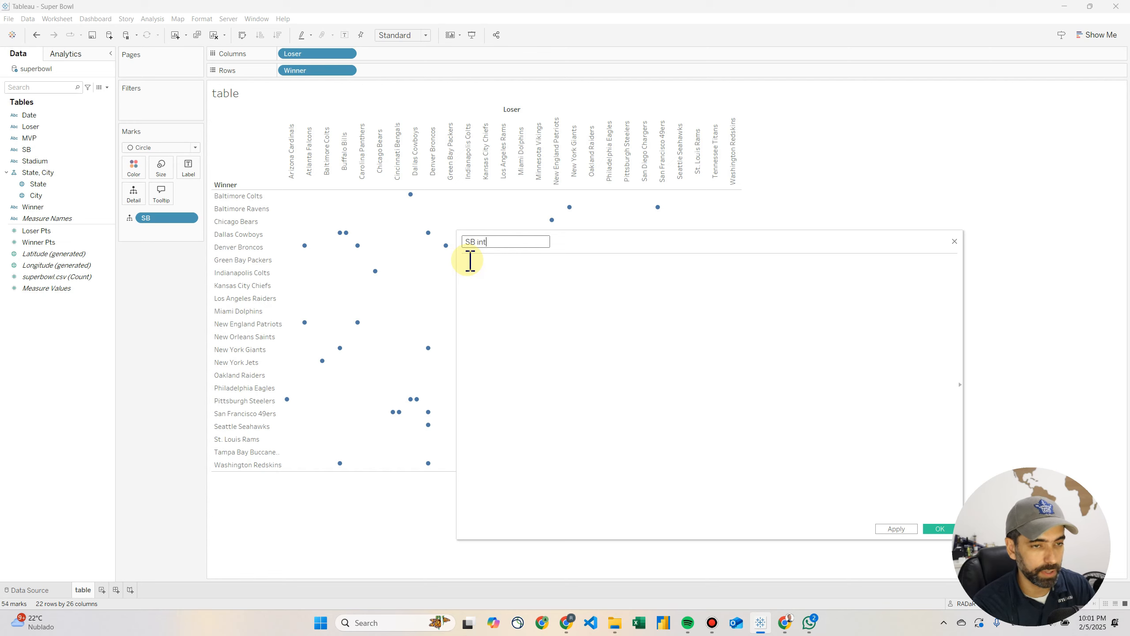
pyautogui.write('t')
pyautogui.click(468, 261)
pyautogui.write("REGEXP_EXTRACT([SB], '\\((.*?)\\)')")
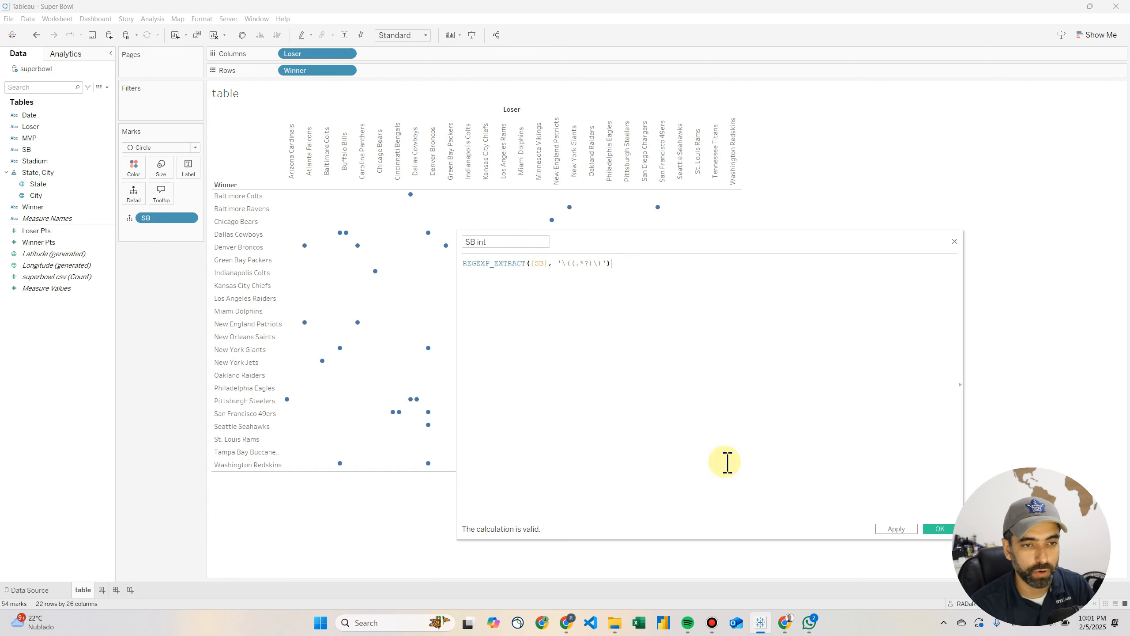
pyautogui.moveTo(828, 247); pyautogui.dragTo(739, 212)
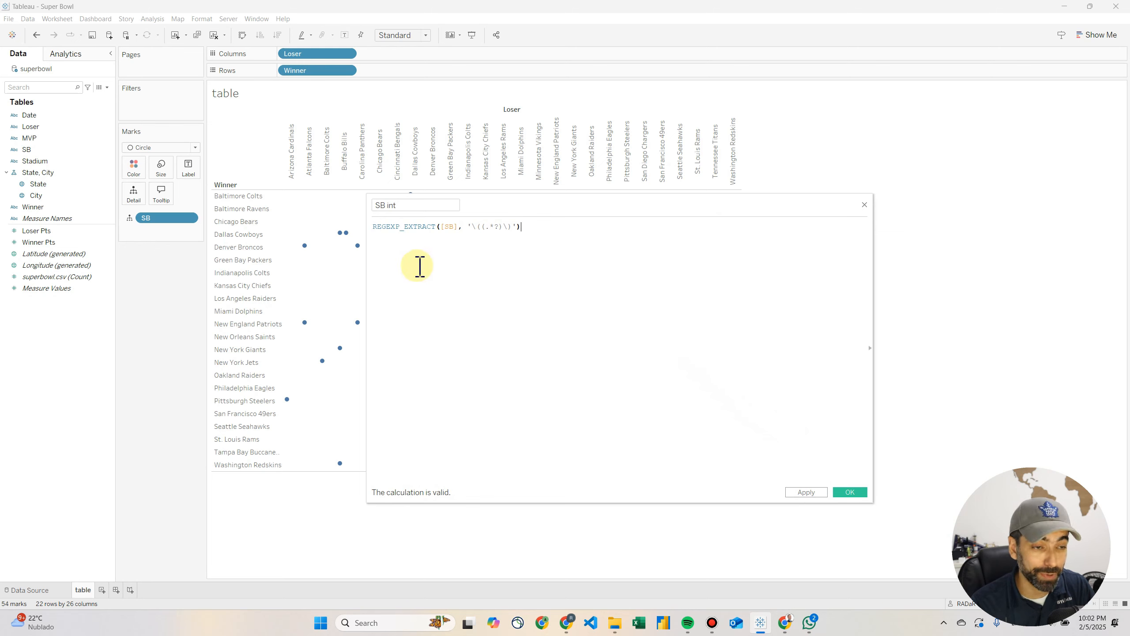
# - Review the function and pattern in the SB int formula and save the calculated field
pyautogui.moveTo(376, 228); pyautogui.dragTo(398, 230)
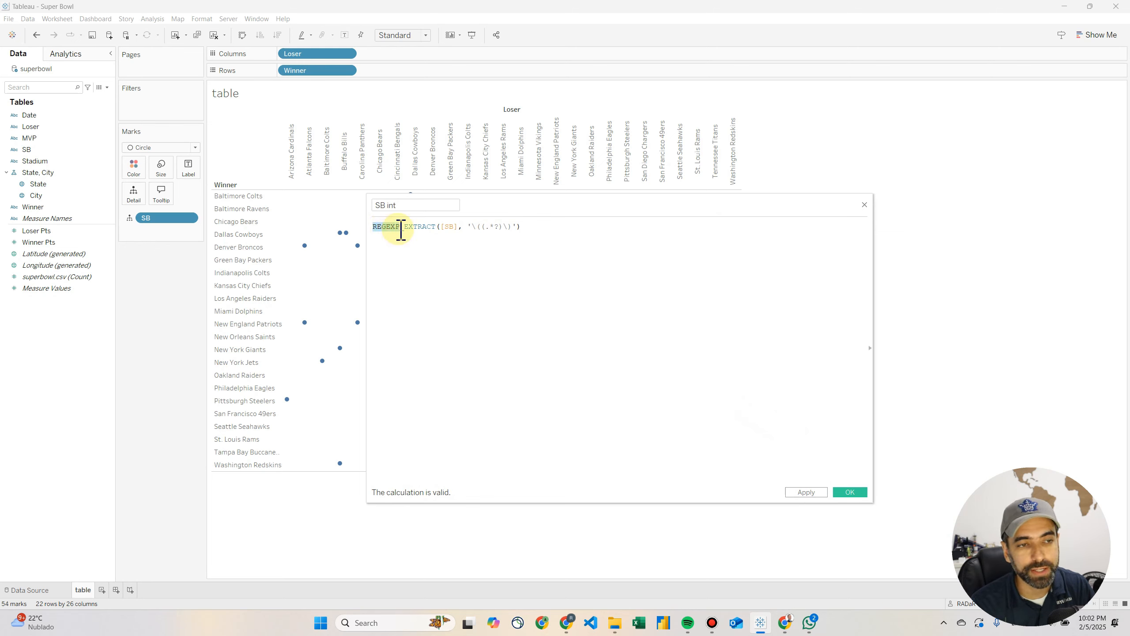
pyautogui.moveTo(530, 229); pyautogui.dragTo(438, 228)
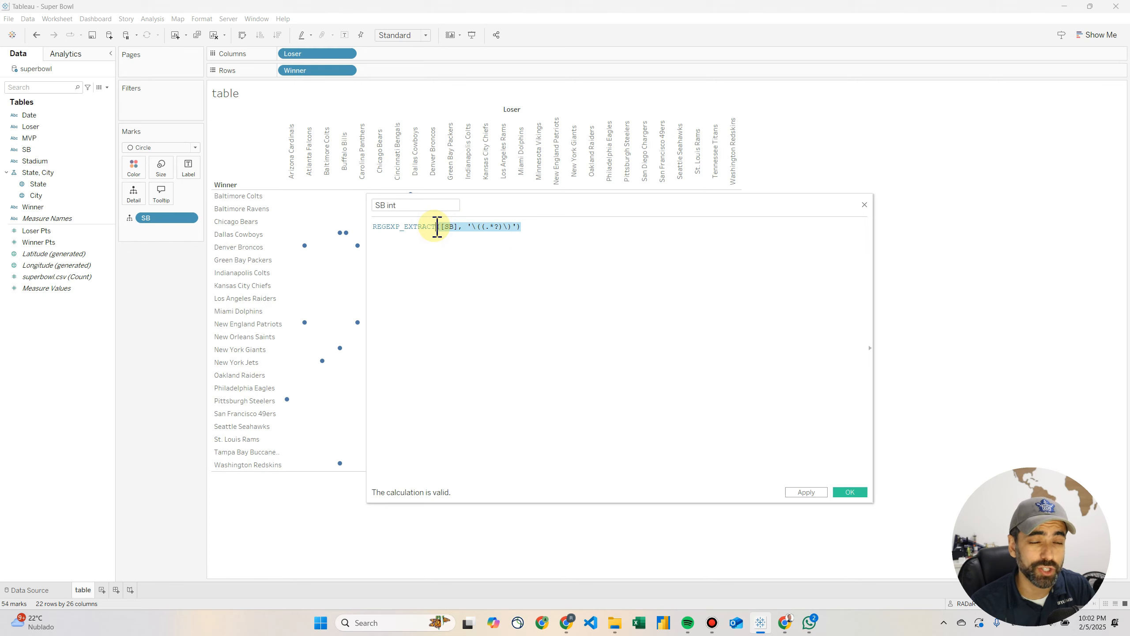
pyautogui.click(534, 227)
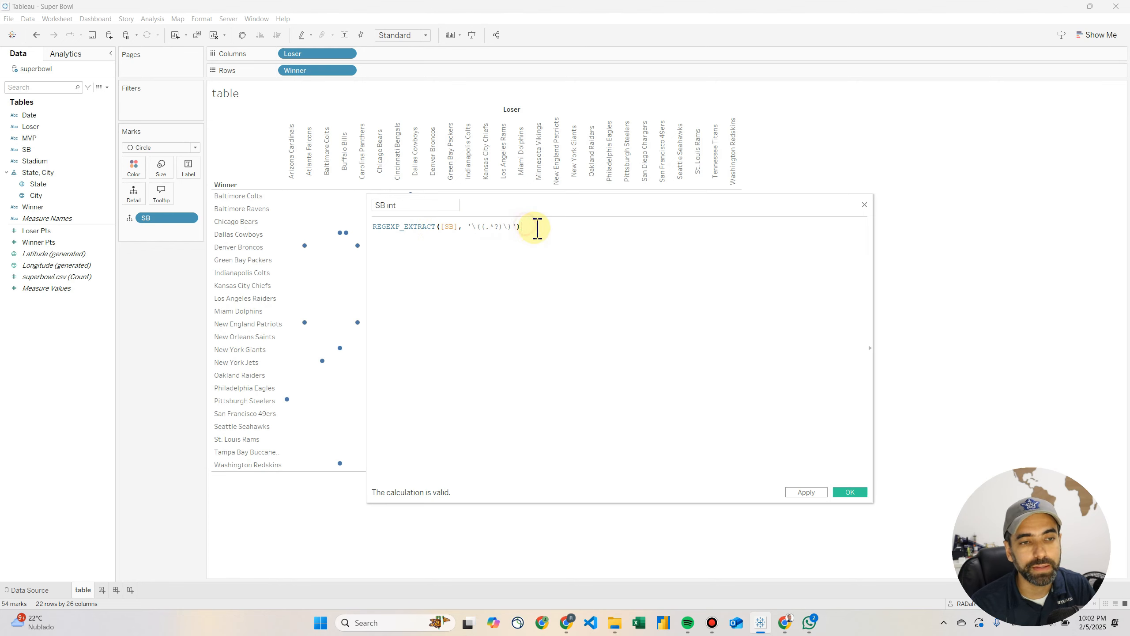
pyautogui.moveTo(518, 228); pyautogui.dragTo(476, 227)
pyautogui.click(510, 227)
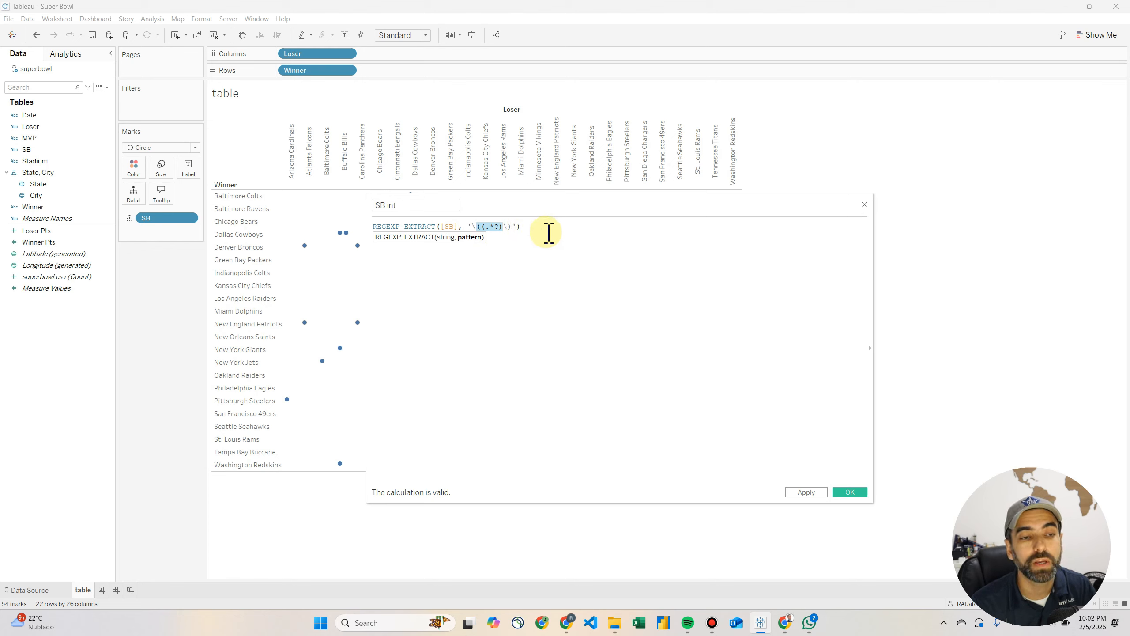
pyautogui.click(526, 225)
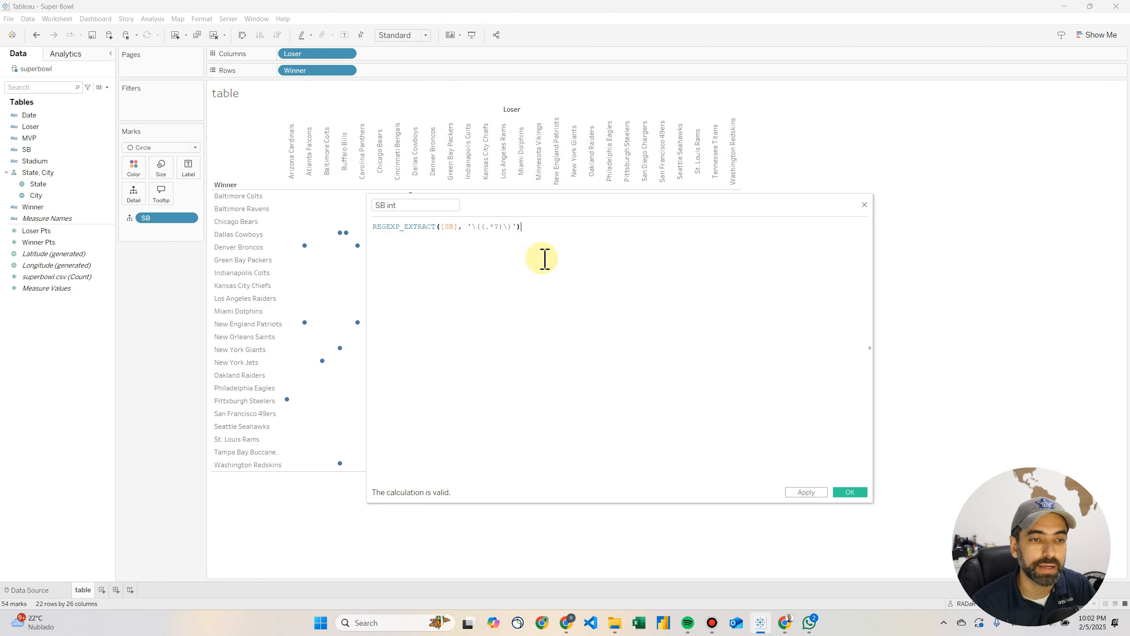
pyautogui.click(849, 492)
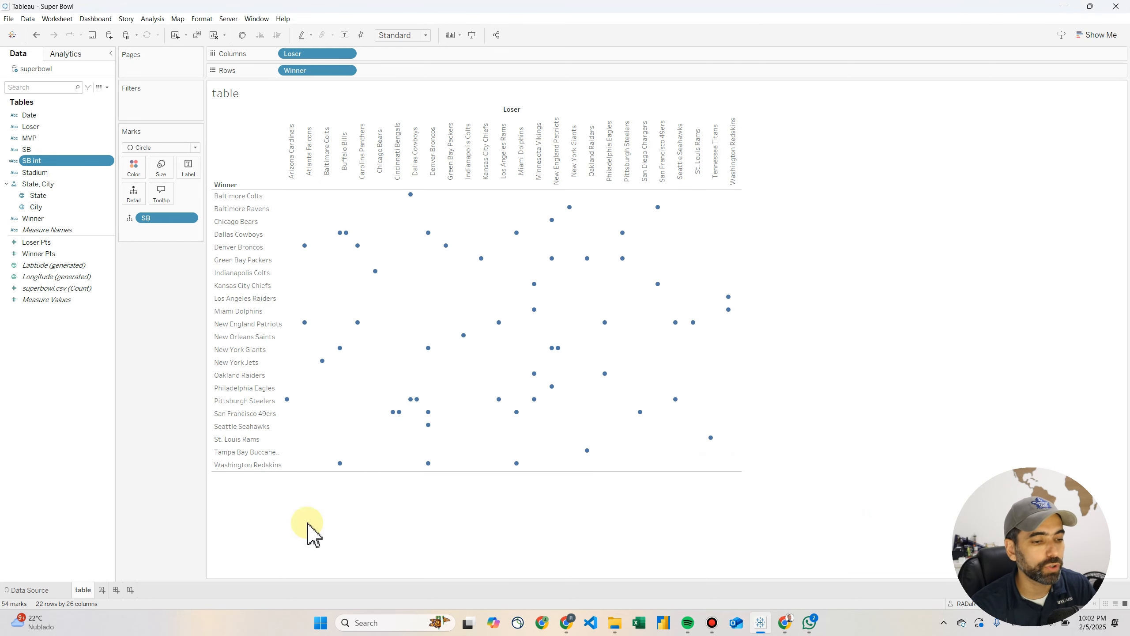
# - Add a new worksheet with SB and SB int on rows and compare the extracted values with the originals
pyautogui.click(102, 590)
pyautogui.moveTo(27, 150); pyautogui.dragTo(290, 75)
pyautogui.moveTo(43, 168); pyautogui.dragTo(376, 88)
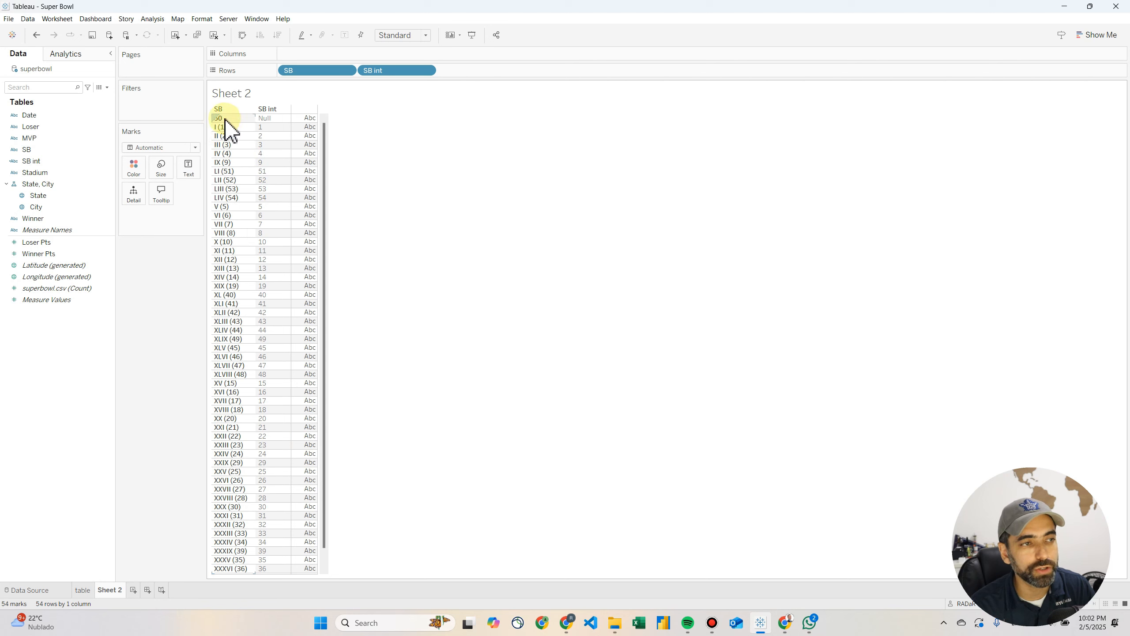
pyautogui.scroll(-2, 328, 250)
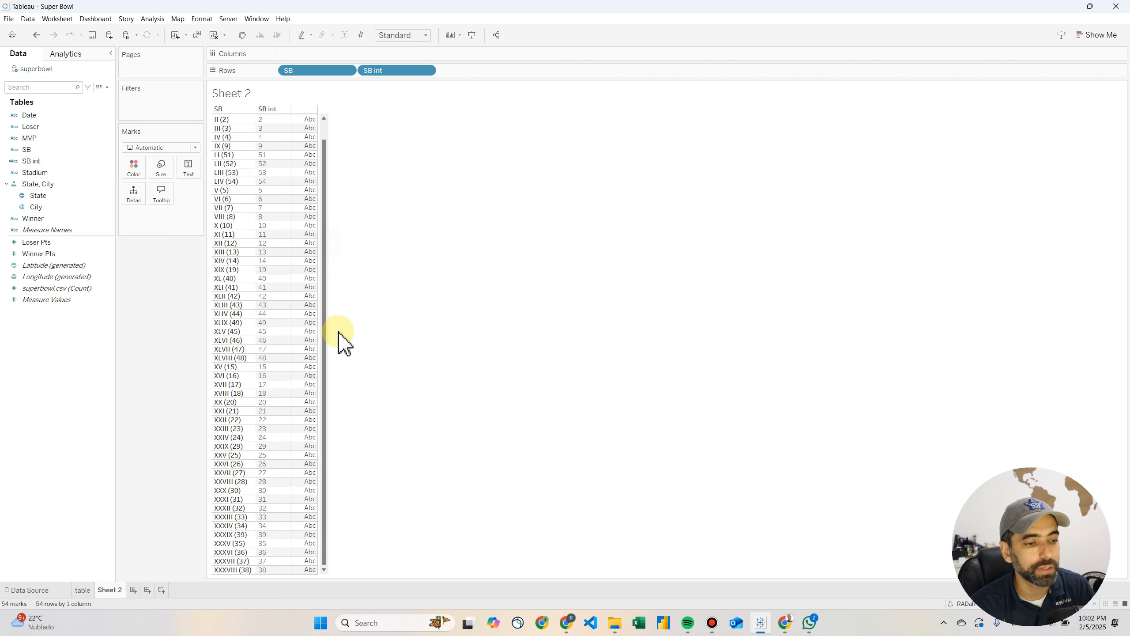
pyautogui.scroll(2, 341, 245)
# - Change the SB int formula to IF [SB]='50' THEN '50' ELSE REGEXP_EXTRACT([SB], '\((.*?)\)') END and save it
pyautogui.click(57, 162)
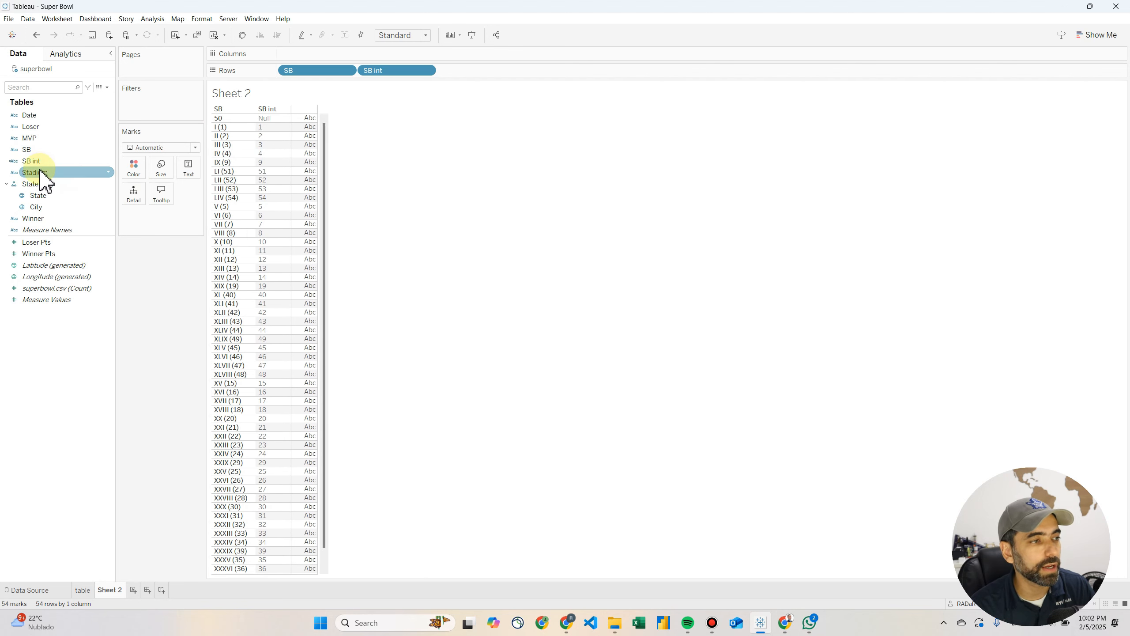
pyautogui.click(373, 227)
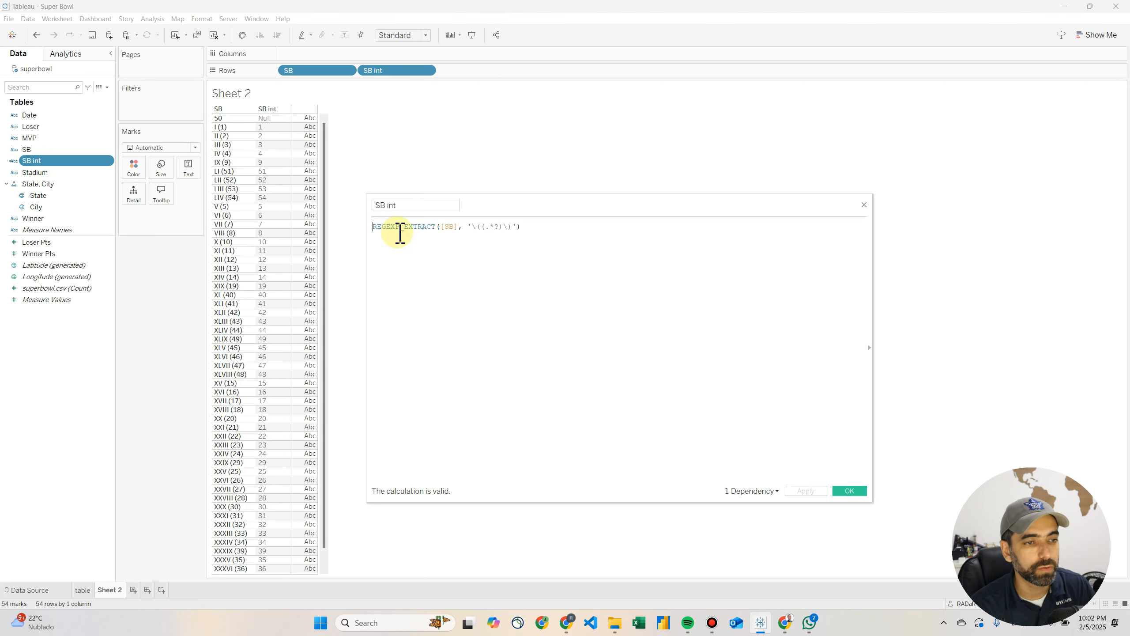
pyautogui.press('Return')
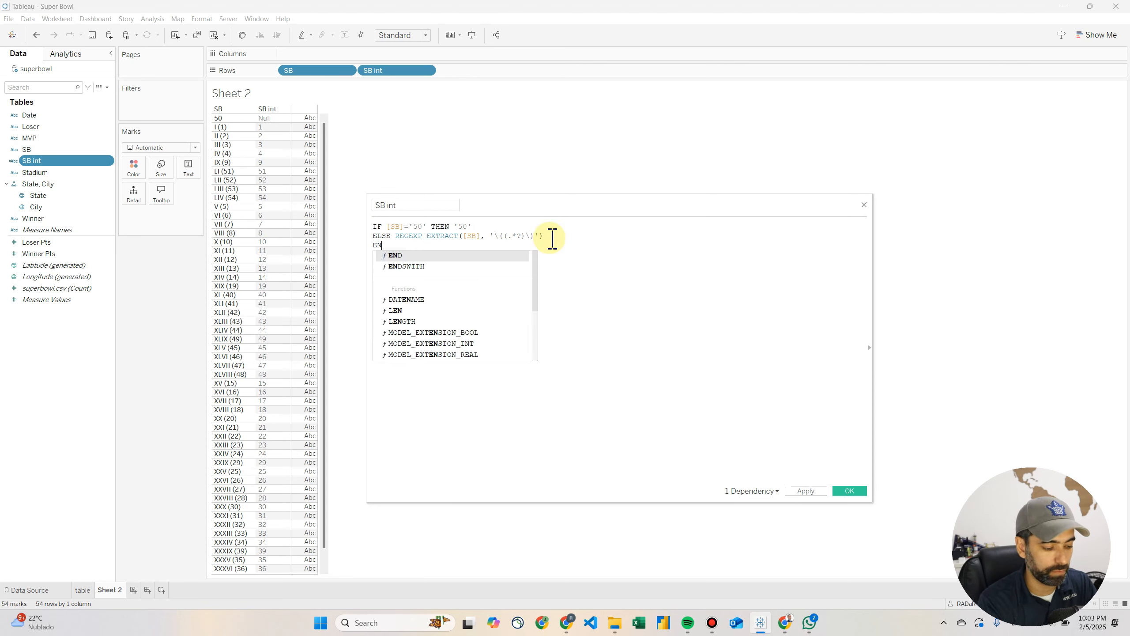
pyautogui.write('D')
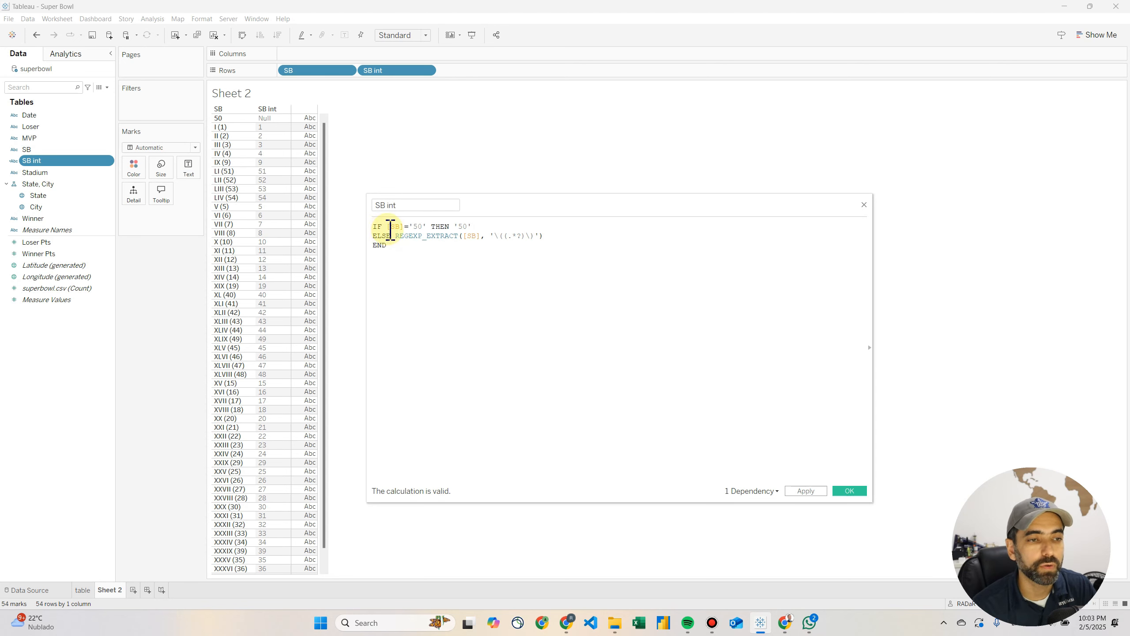
pyautogui.moveTo(387, 228); pyautogui.dragTo(484, 228)
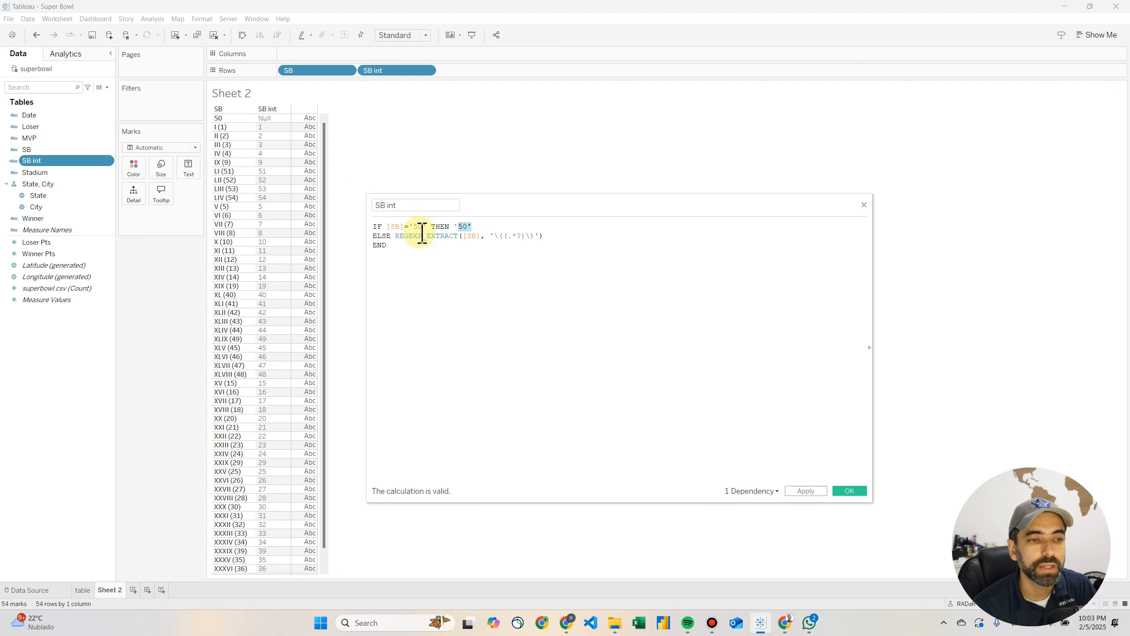
pyautogui.moveTo(412, 236); pyautogui.dragTo(481, 236)
pyautogui.click(846, 491)
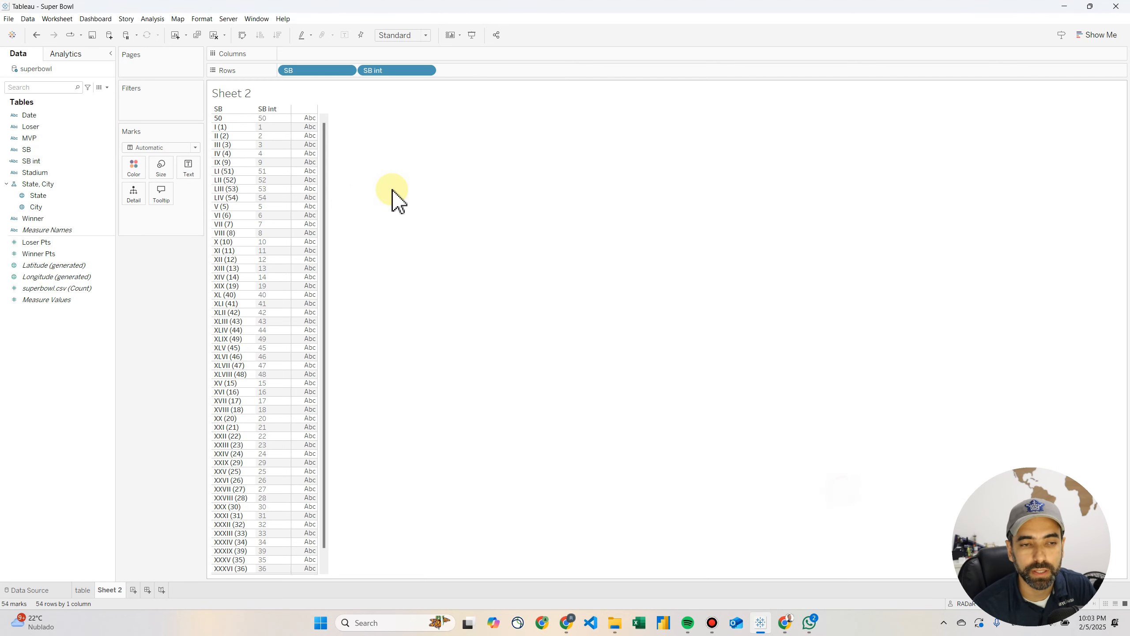
# - Change the SB int field's data type to whole number and convert the field to a measure
pyautogui.click(13, 161)
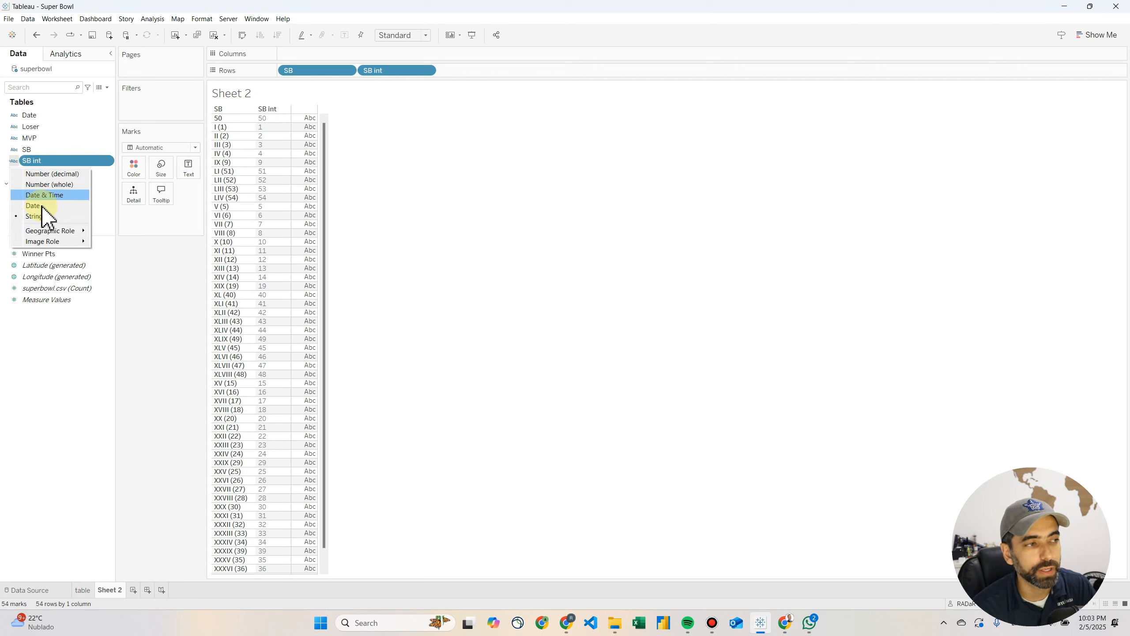
pyautogui.click(62, 184)
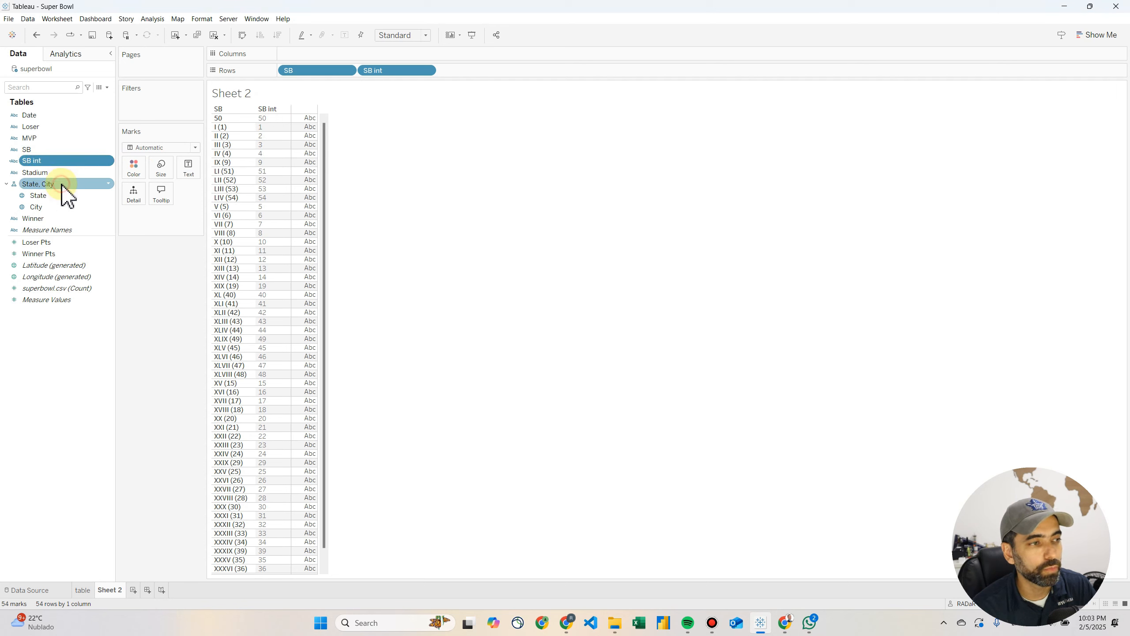
pyautogui.click(108, 160)
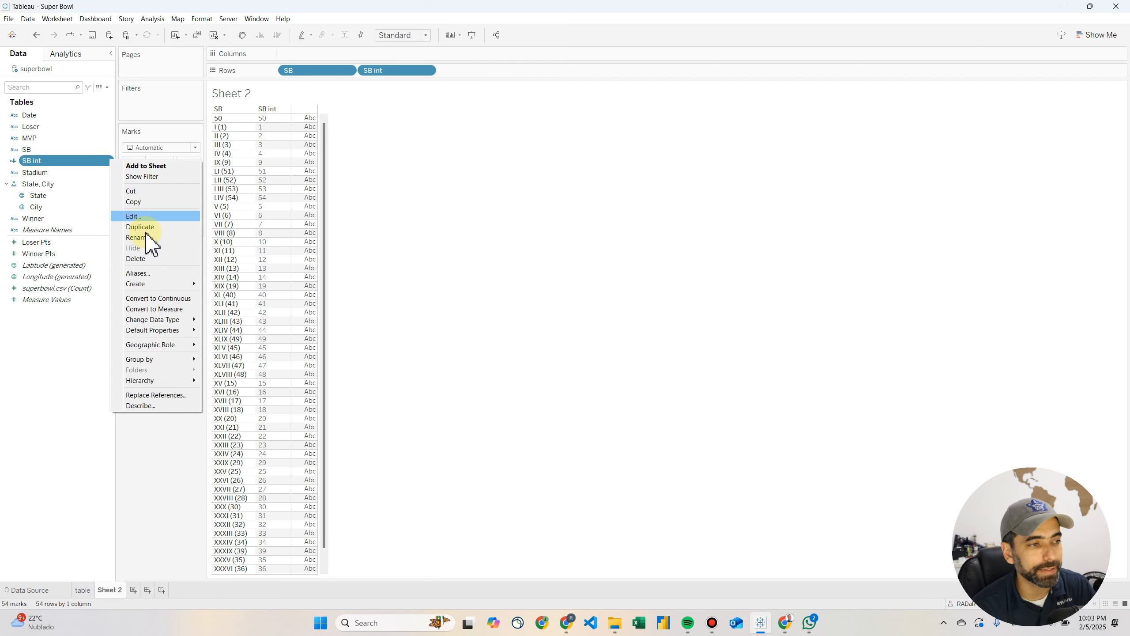
pyautogui.click(162, 310)
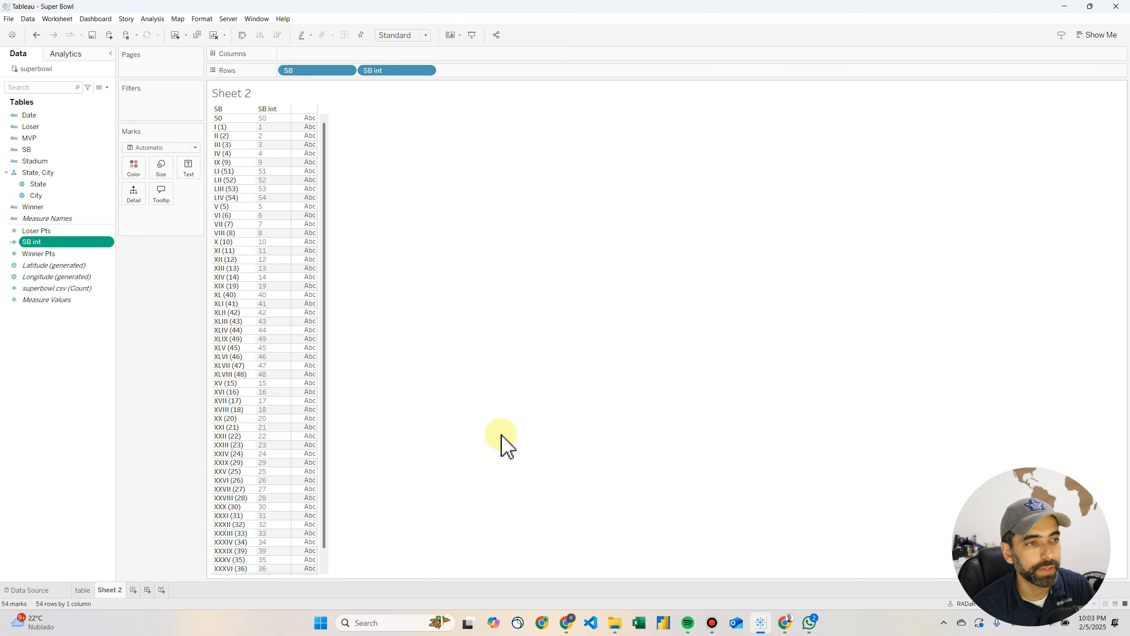
# - On the table sheet, enlarge the circle marks, color them by SB int and inspect the details of individual marks
pyautogui.click(82, 591)
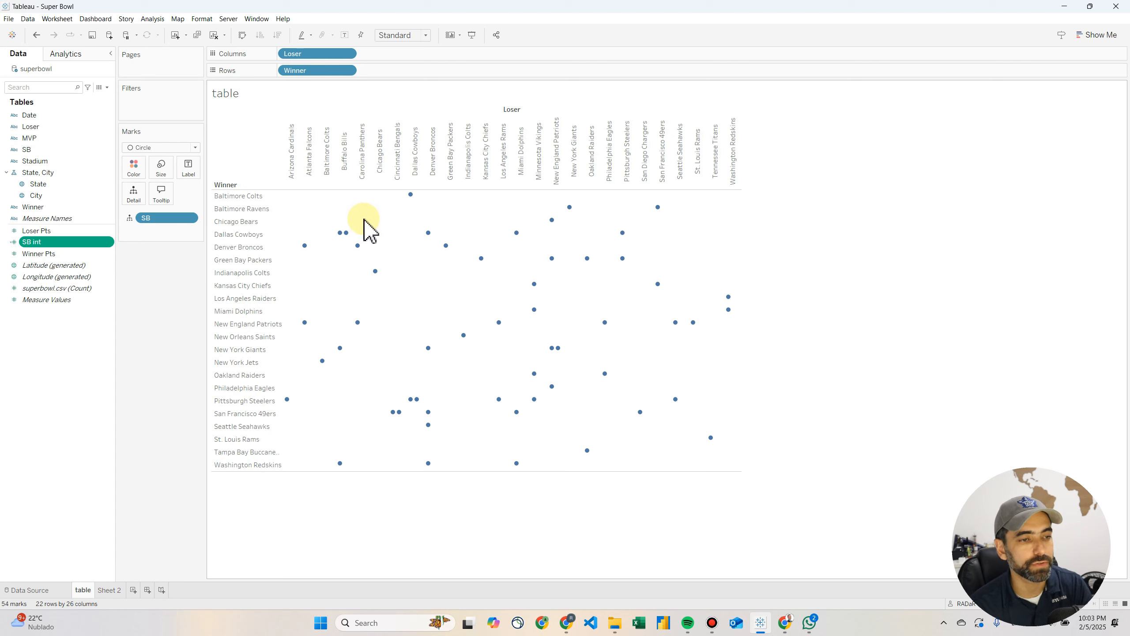
pyautogui.click(161, 173)
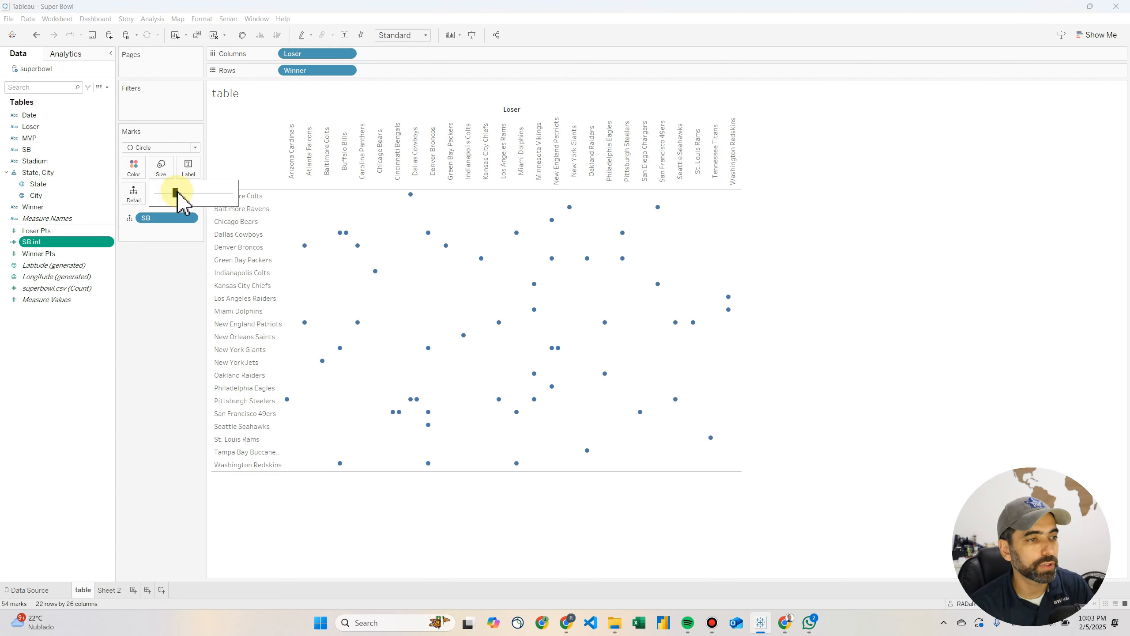
pyautogui.moveTo(194, 195); pyautogui.dragTo(185, 193)
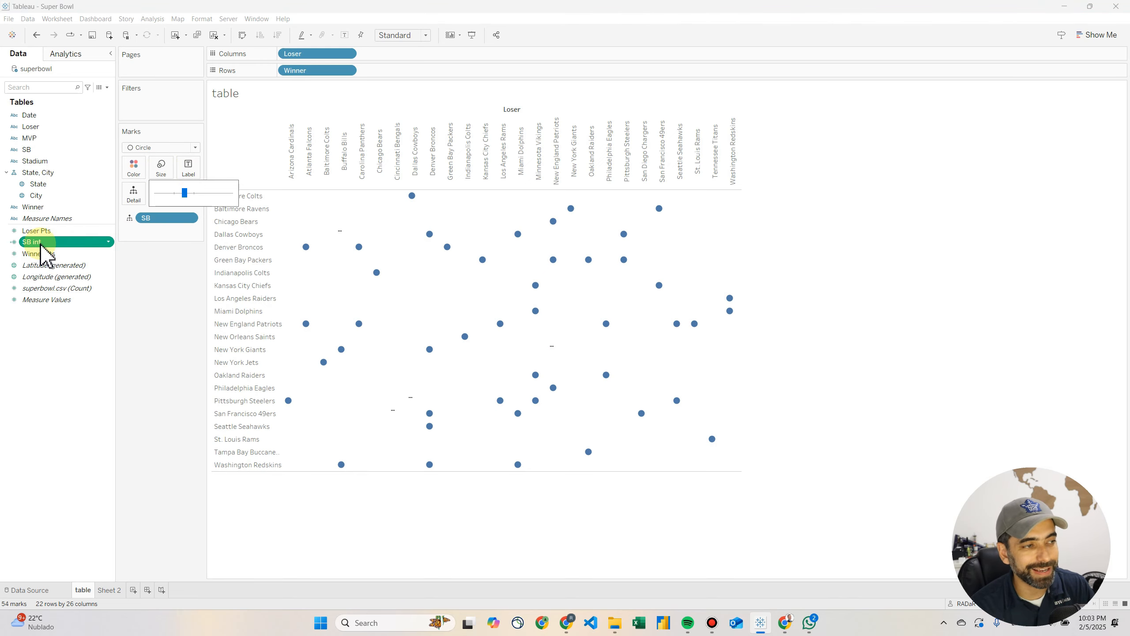
pyautogui.moveTo(40, 254); pyautogui.dragTo(134, 182)
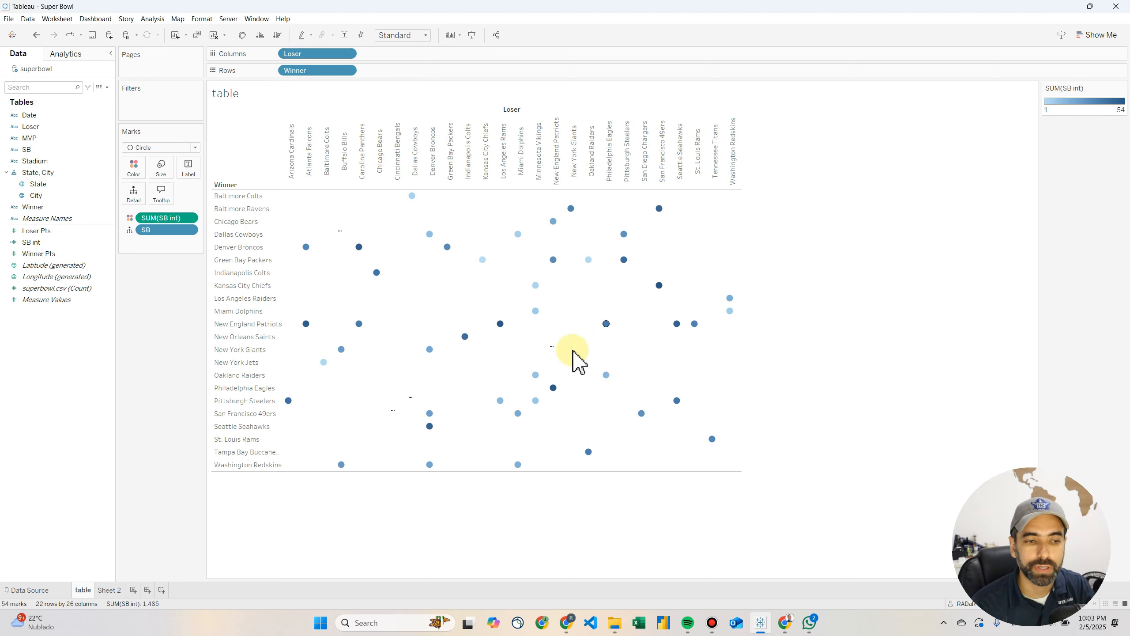
pyautogui.moveTo(543, 292)
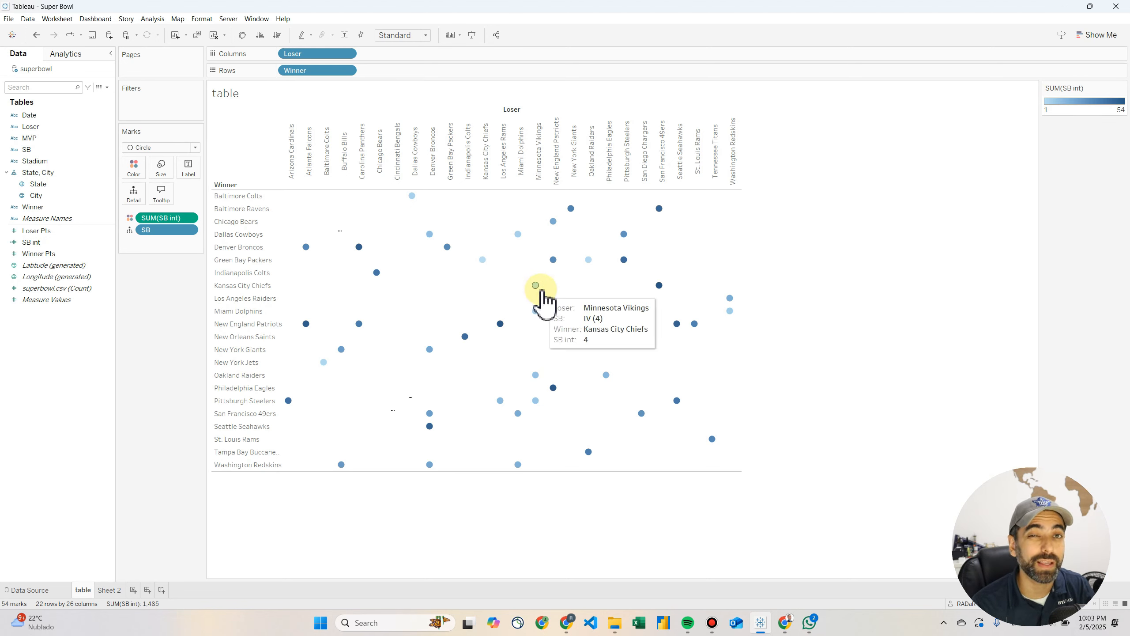
pyautogui.moveTo(539, 317)
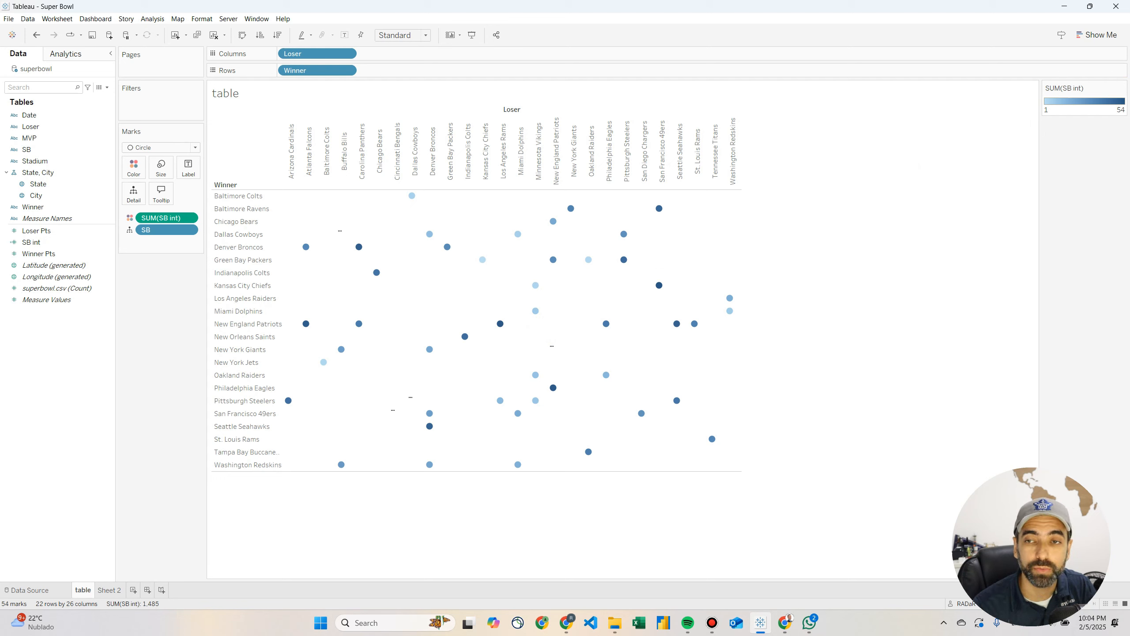
# - Apply the Red palette with stepped color in 5 steps to SB int, and reduce the size of the circle marks
pyautogui.click(1121, 90)
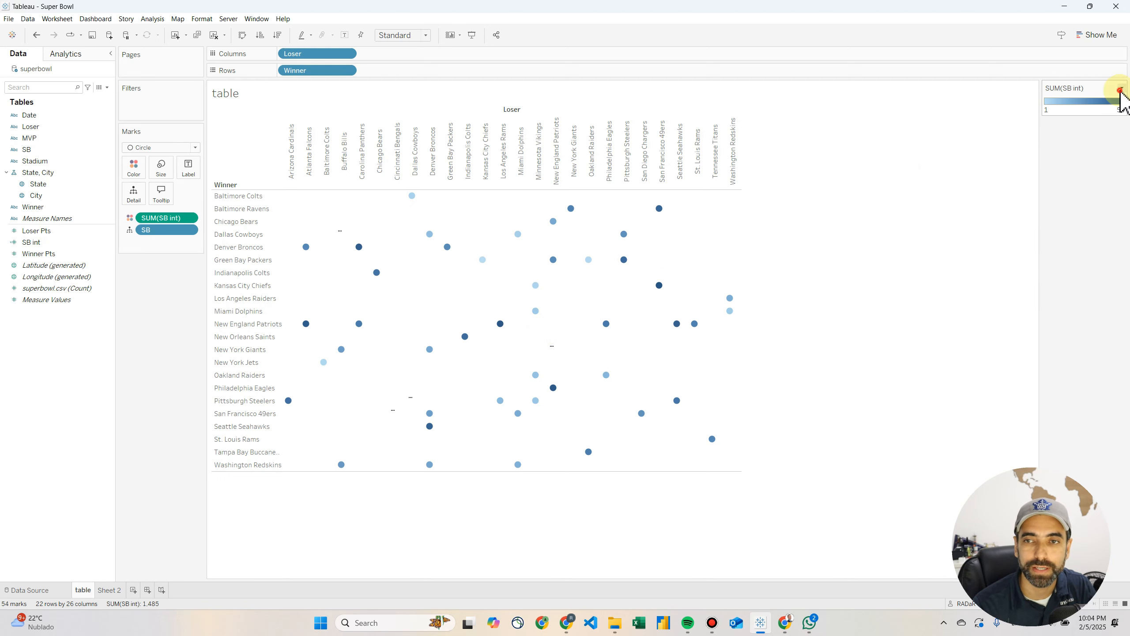
pyautogui.click(1092, 221)
pyautogui.click(1120, 89)
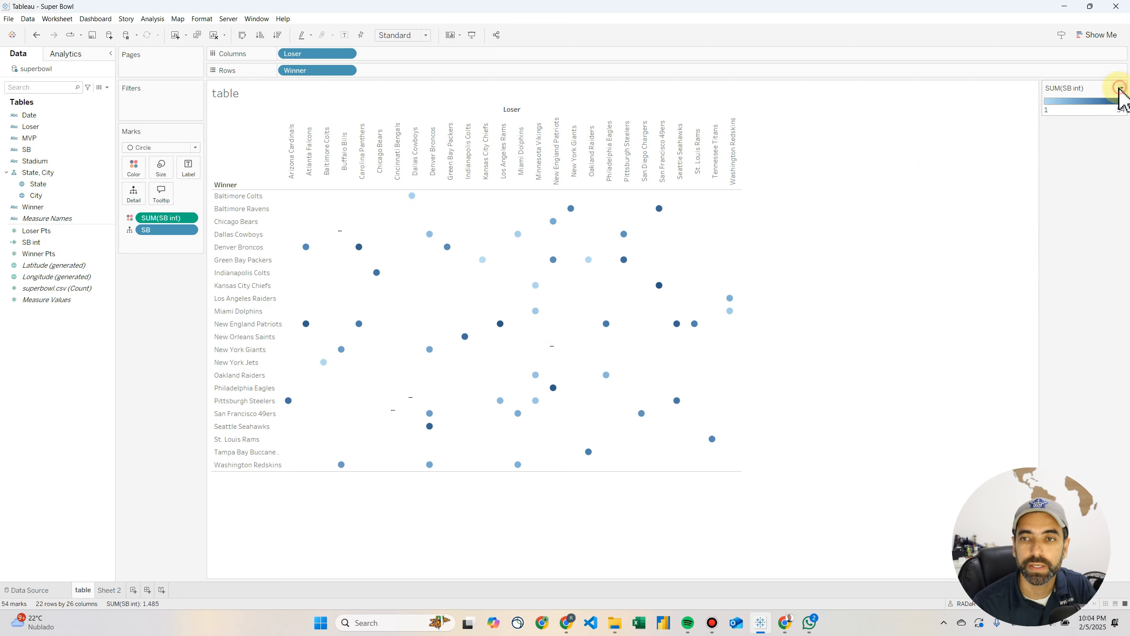
pyautogui.click(1095, 100)
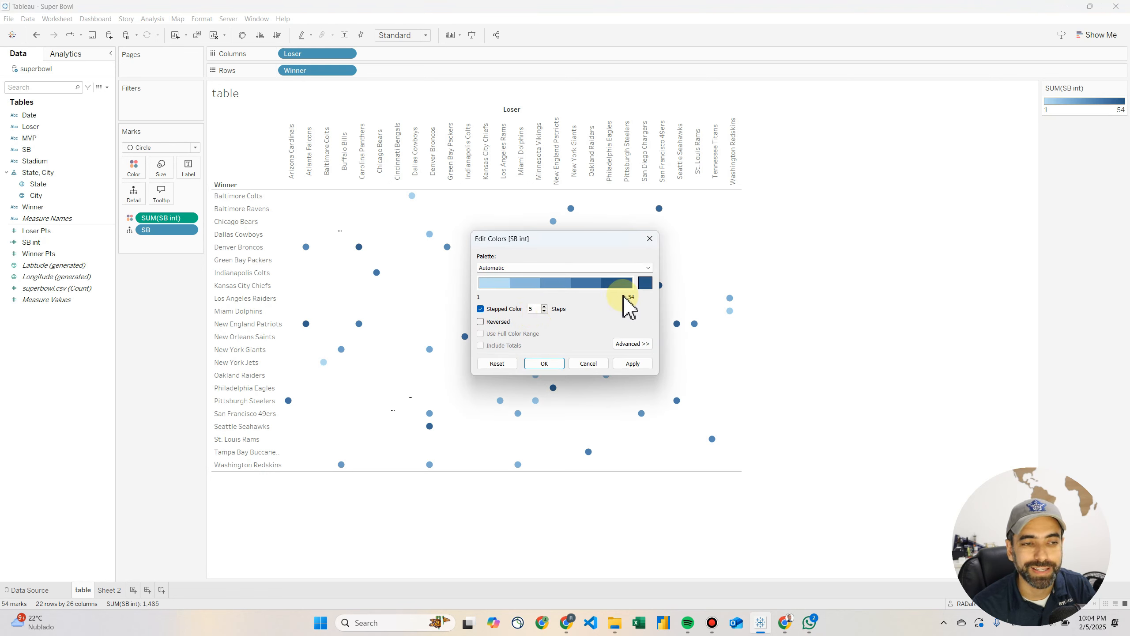
pyautogui.click(647, 267)
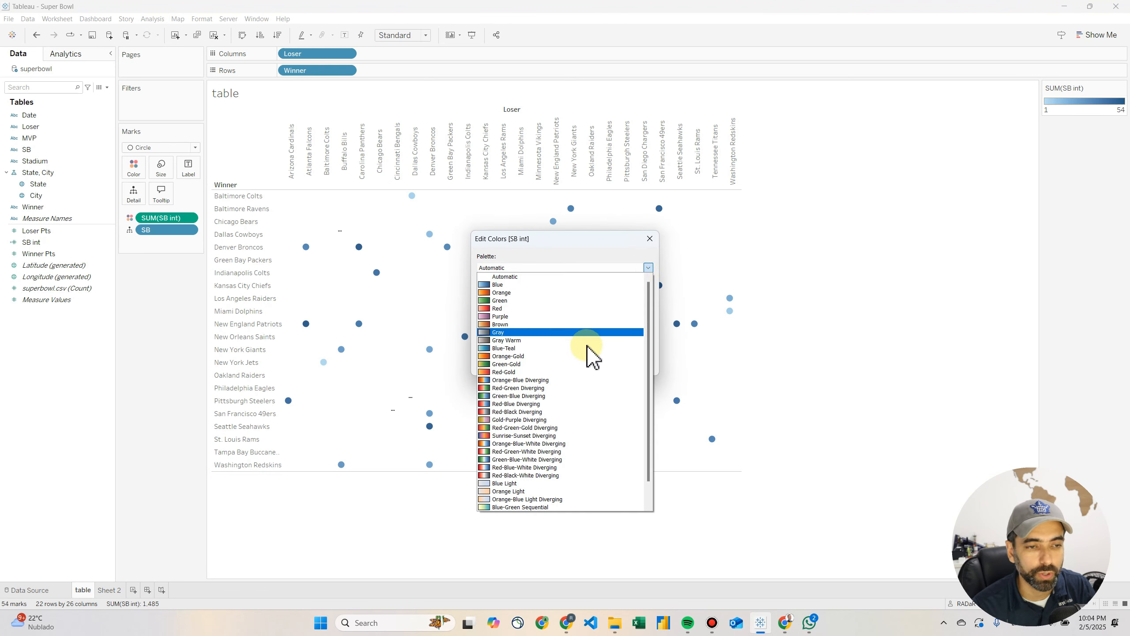
pyautogui.click(574, 309)
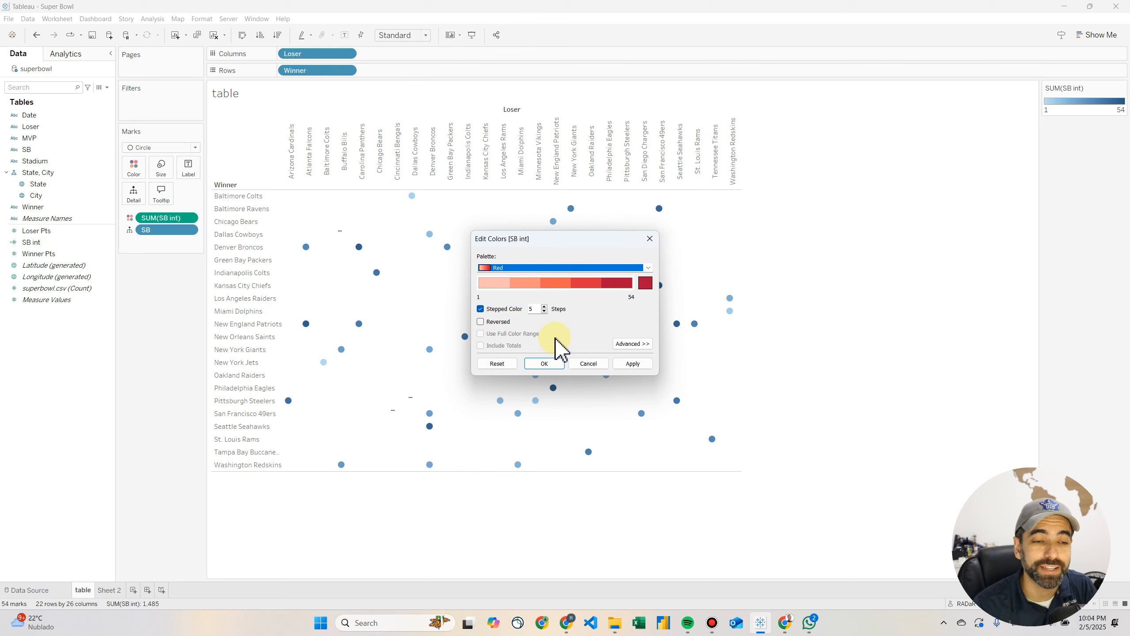
pyautogui.click(545, 363)
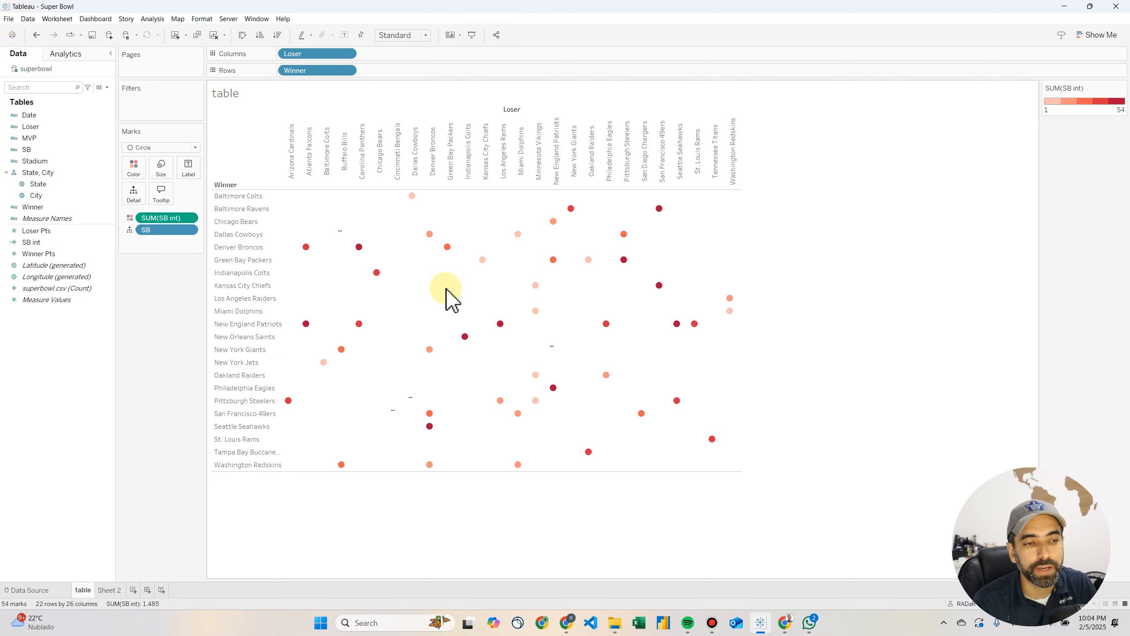
pyautogui.hotkey('ctrl', 'b')
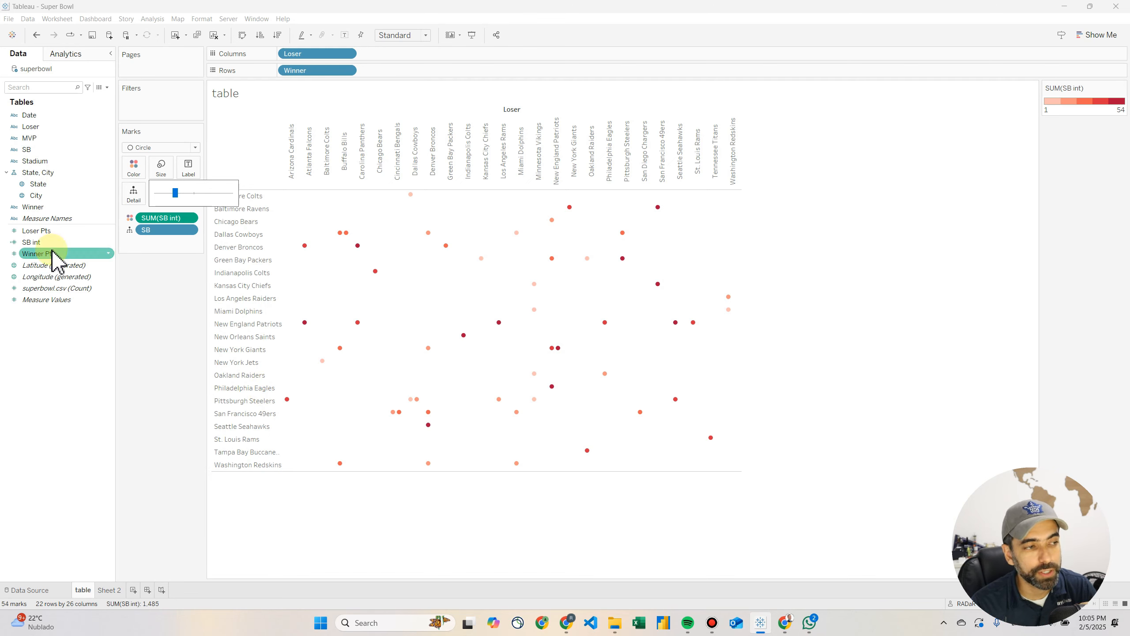
pyautogui.click(156, 323)
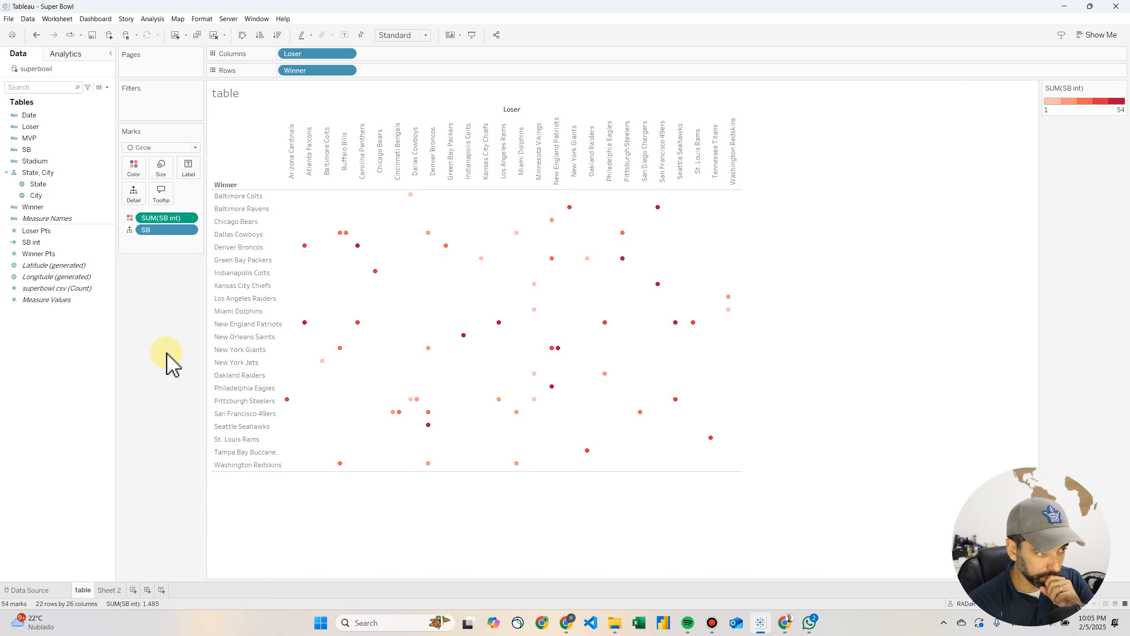
# - Create a calculated field named Points delta with the formula SUM([Winner Pts])-SUM([Loser Pts])
pyautogui.click(107, 87)
pyautogui.click(89, 96)
pyautogui.write('Points delta')
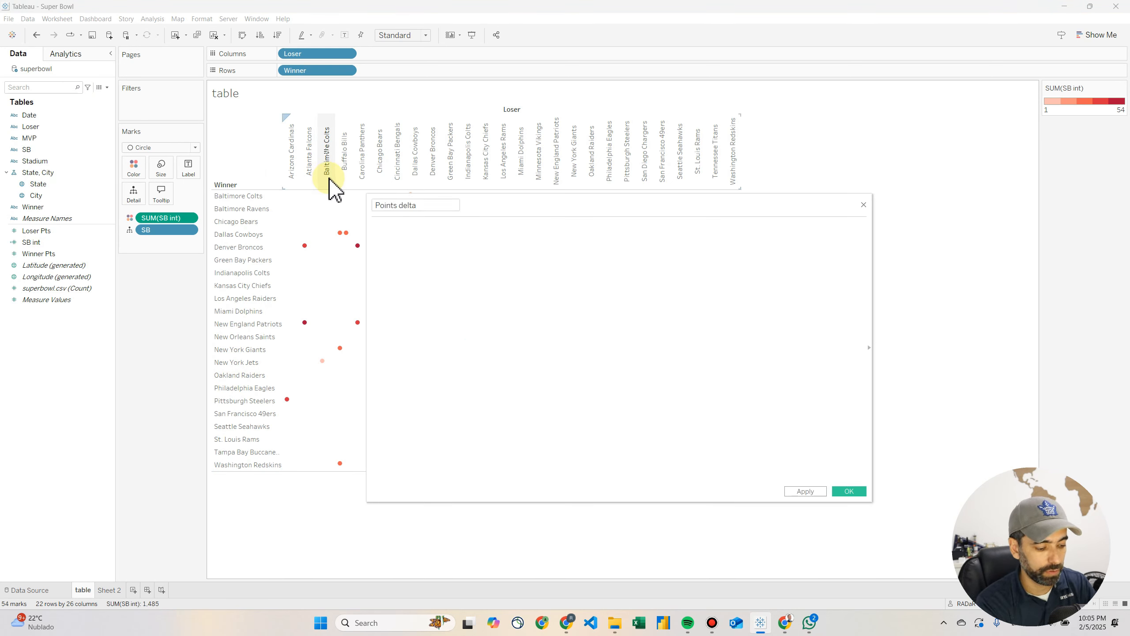
pyautogui.press('Tab')
pyautogui.write('SUM([Winner Pts])')
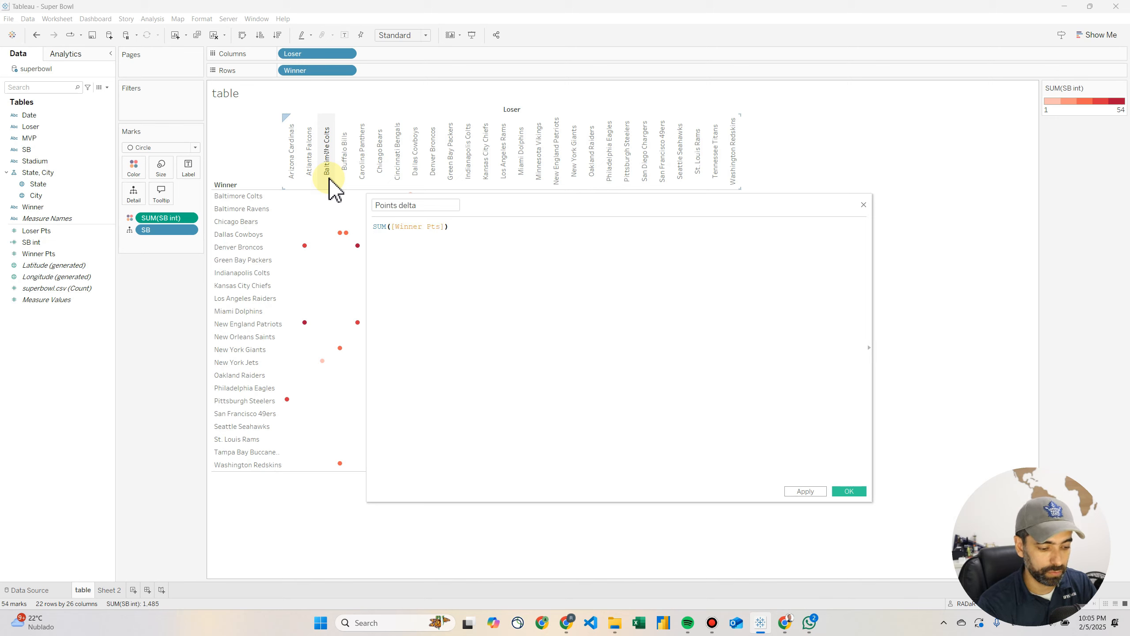
pyautogui.write('-SUM(')
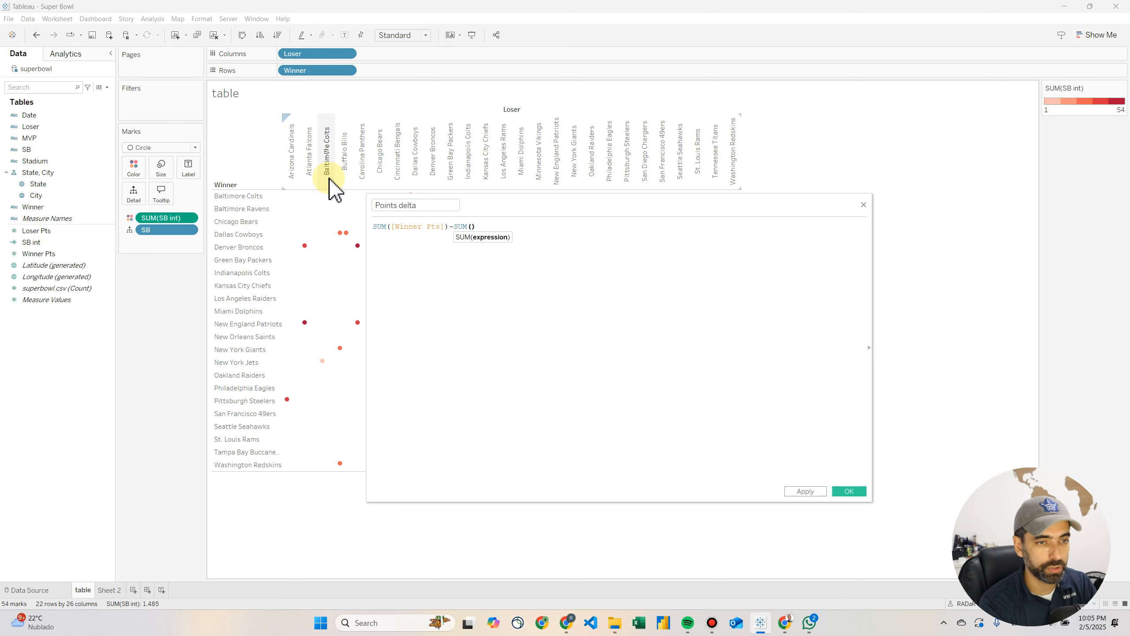
pyautogui.write('[Loser Pts]')
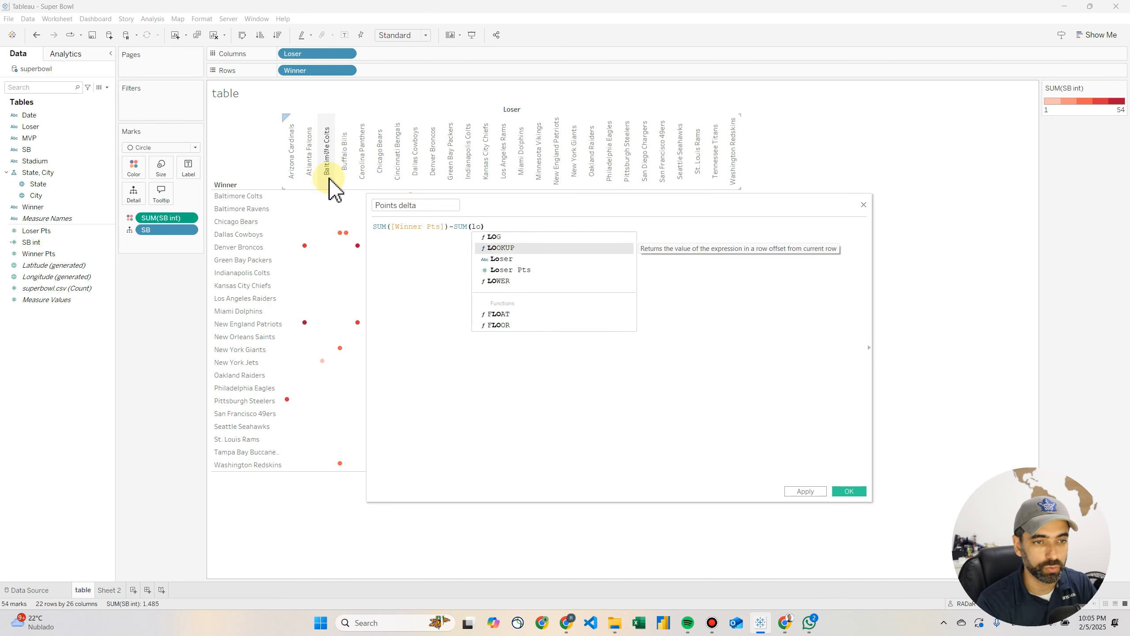
pyautogui.press('Return')
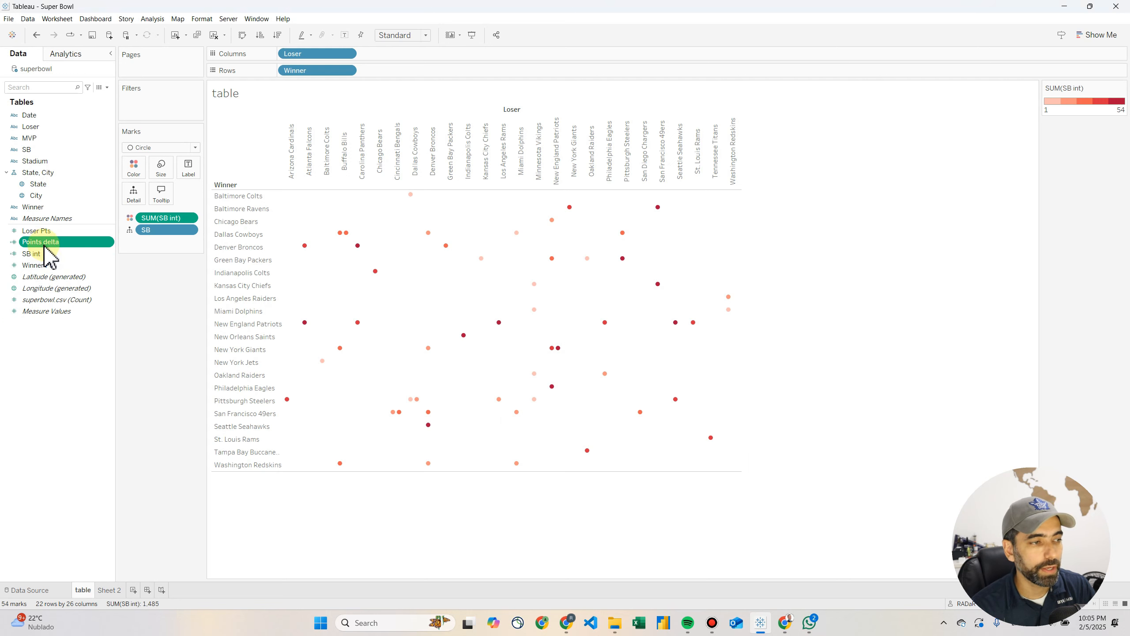
# - Size the circle marks by Points delta and inspect the details of several large and small circles
pyautogui.moveTo(49, 245); pyautogui.dragTo(161, 176)
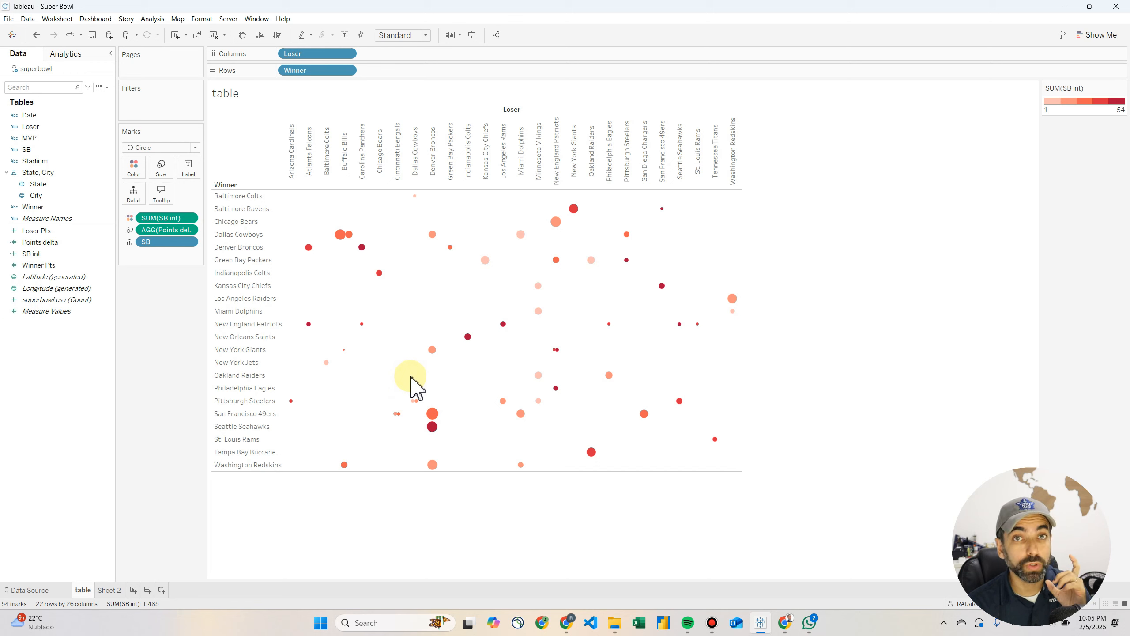
pyautogui.moveTo(341, 236)
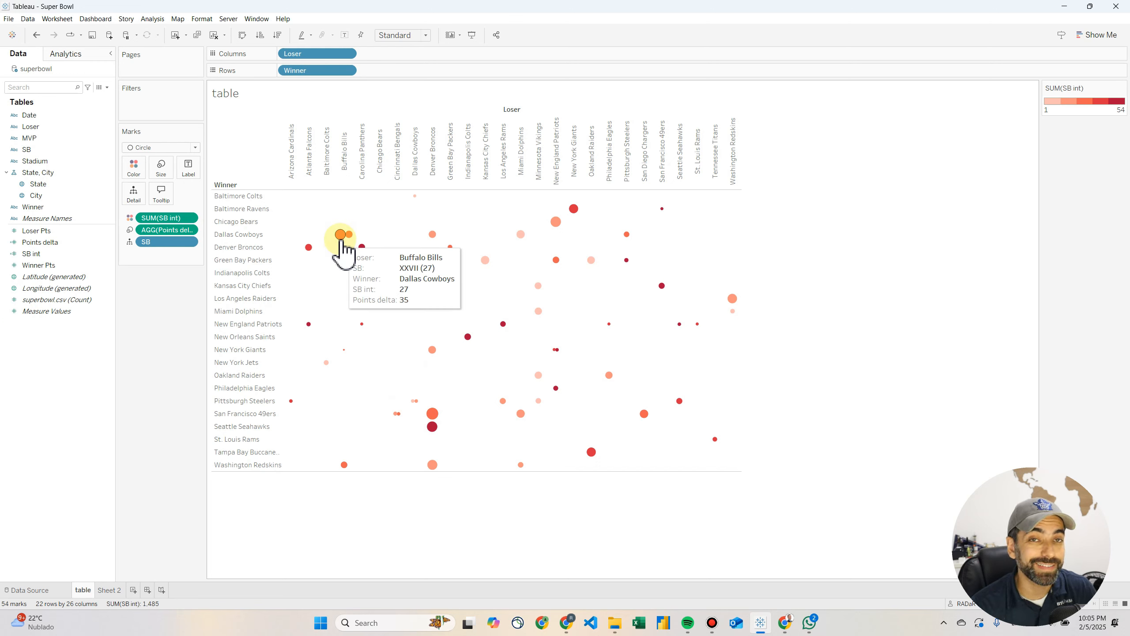
pyautogui.moveTo(433, 415)
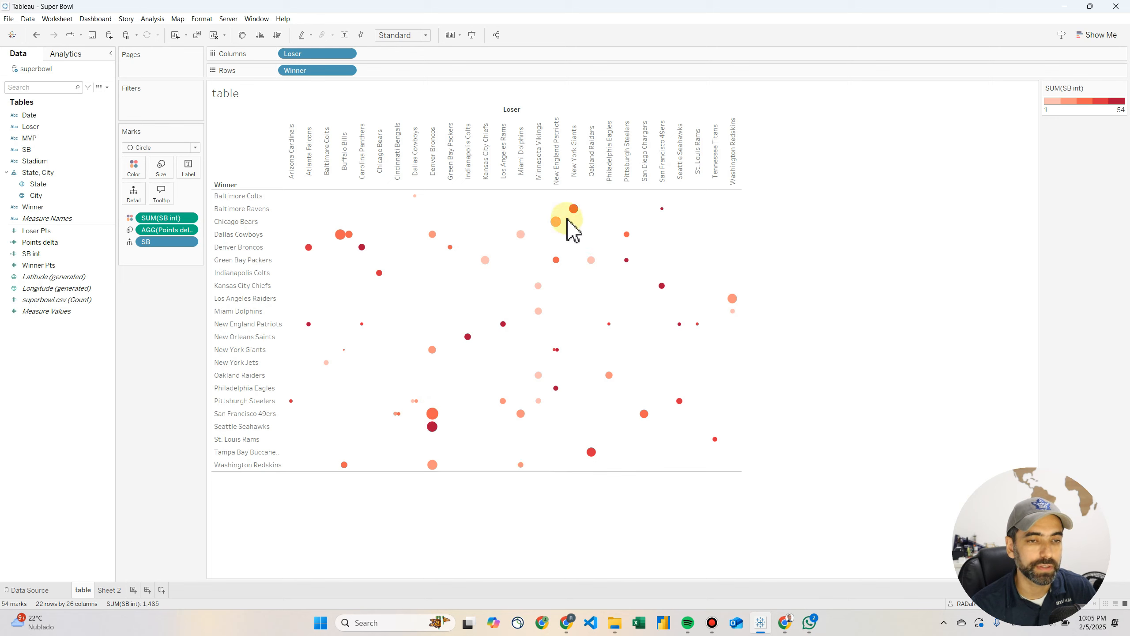
pyautogui.moveTo(556, 223)
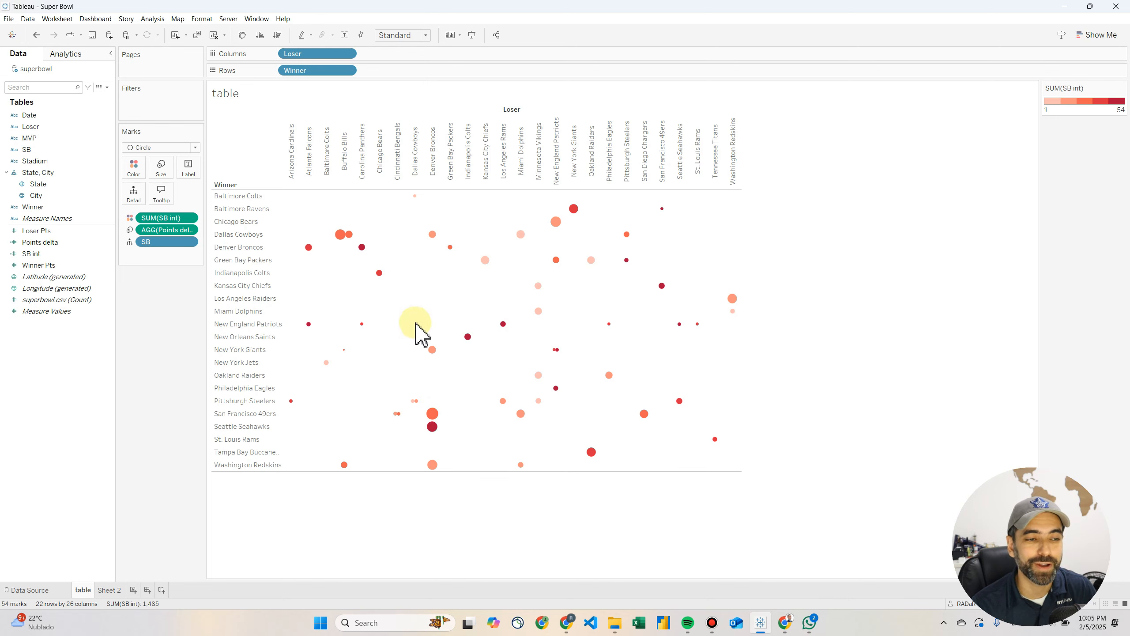
pyautogui.moveTo(344, 351)
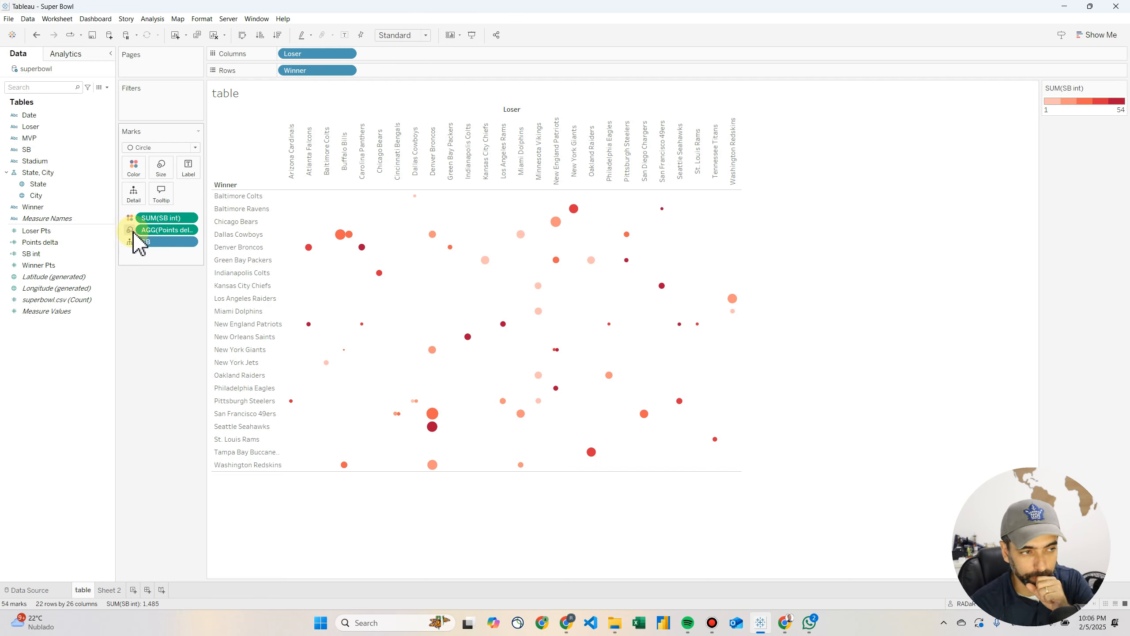
# - Write a calculated field named Size that returns 1 for [Points delta]<=10, 2 for [Points delta]<=20, and 3 otherwise
pyautogui.click(164, 174)
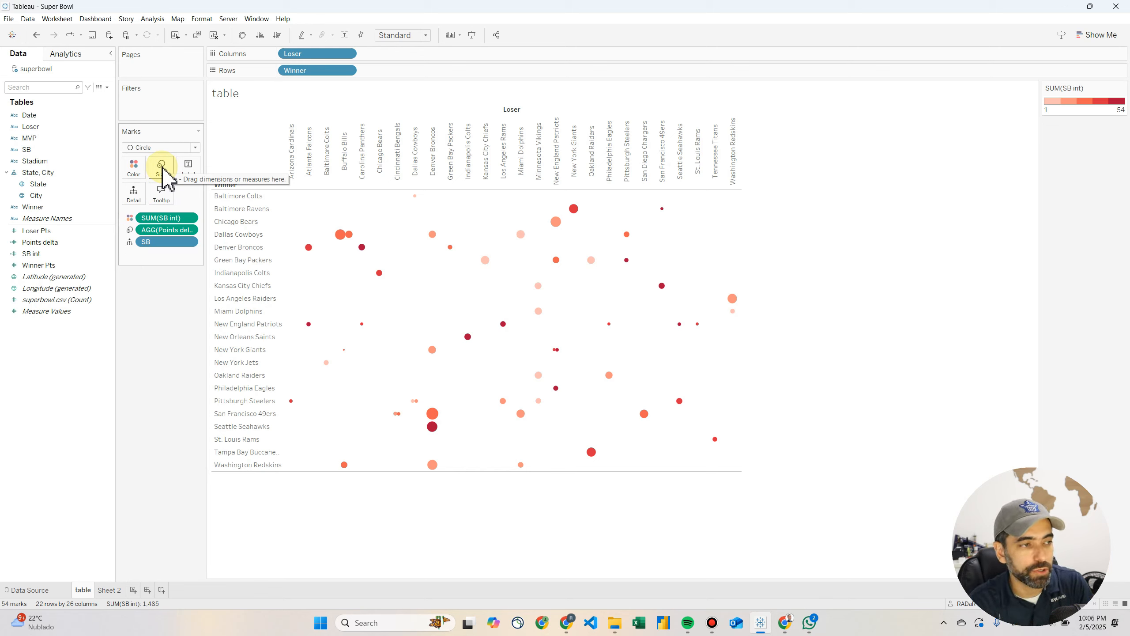
pyautogui.click(108, 87)
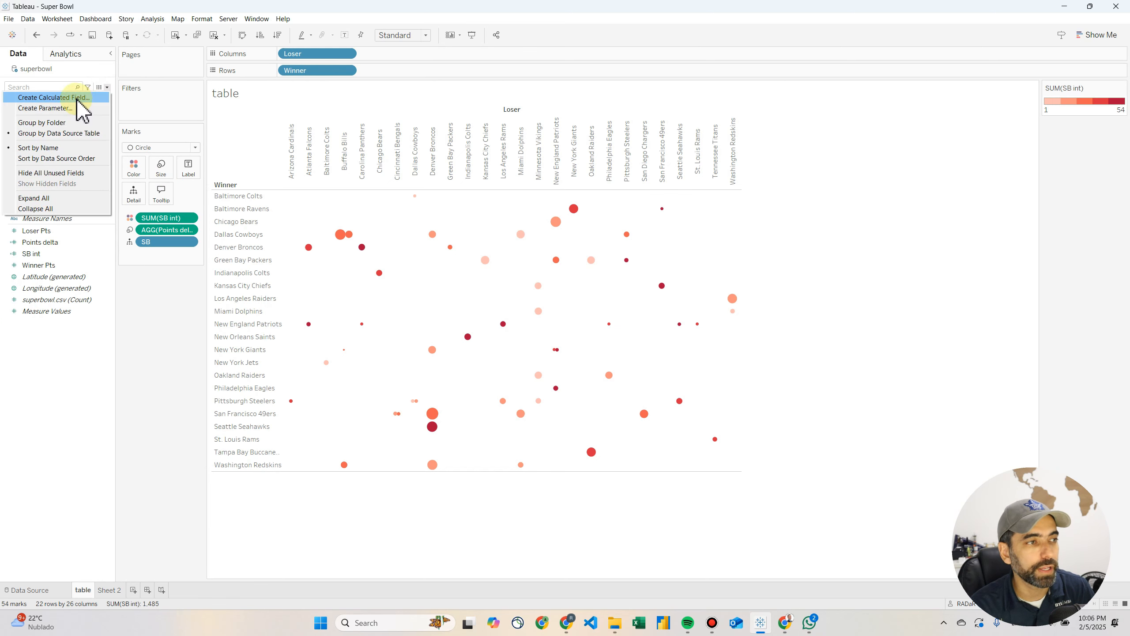
pyautogui.click(80, 97)
pyautogui.write('Size')
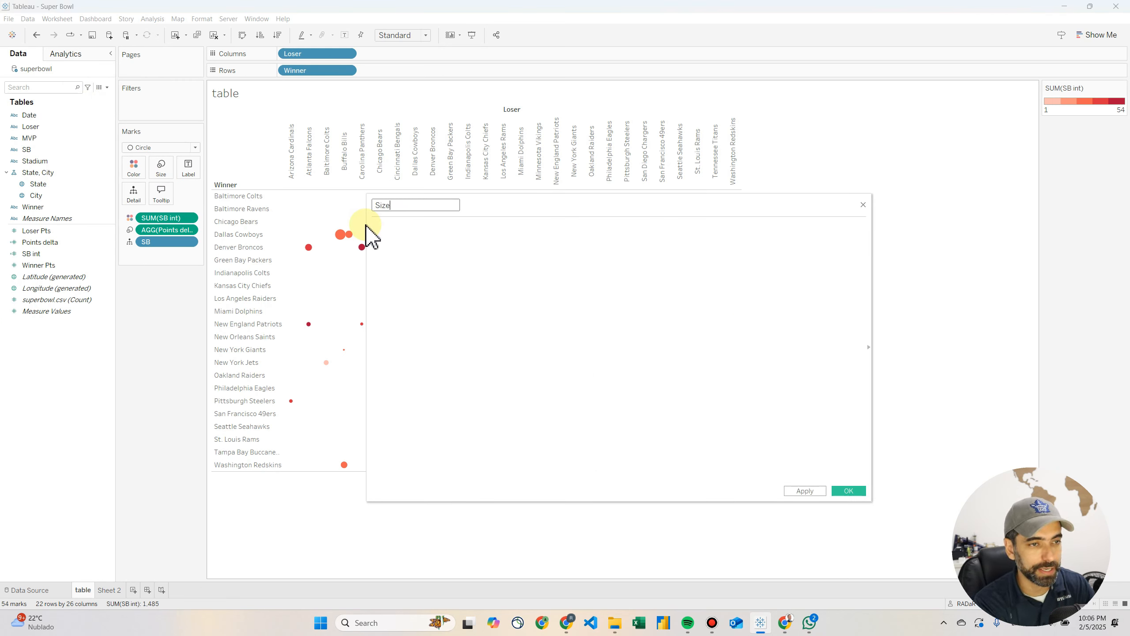
pyautogui.write('IF [Points delta]<=10 THEN 1')
pyautogui.press('Return')
pyautogui.write('ELSEIF  [Points delta]<=20 THEN 2')
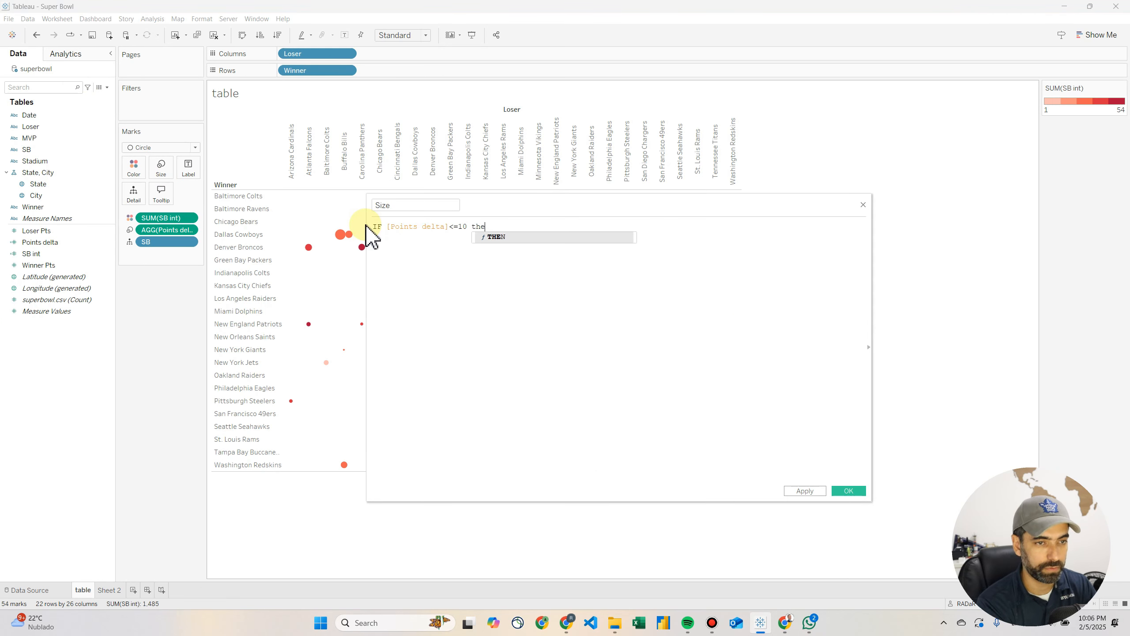
pyautogui.press('Return')
pyautogui.write('ELSE 3')
pyautogui.press('Return')
pyautogui.write('END')
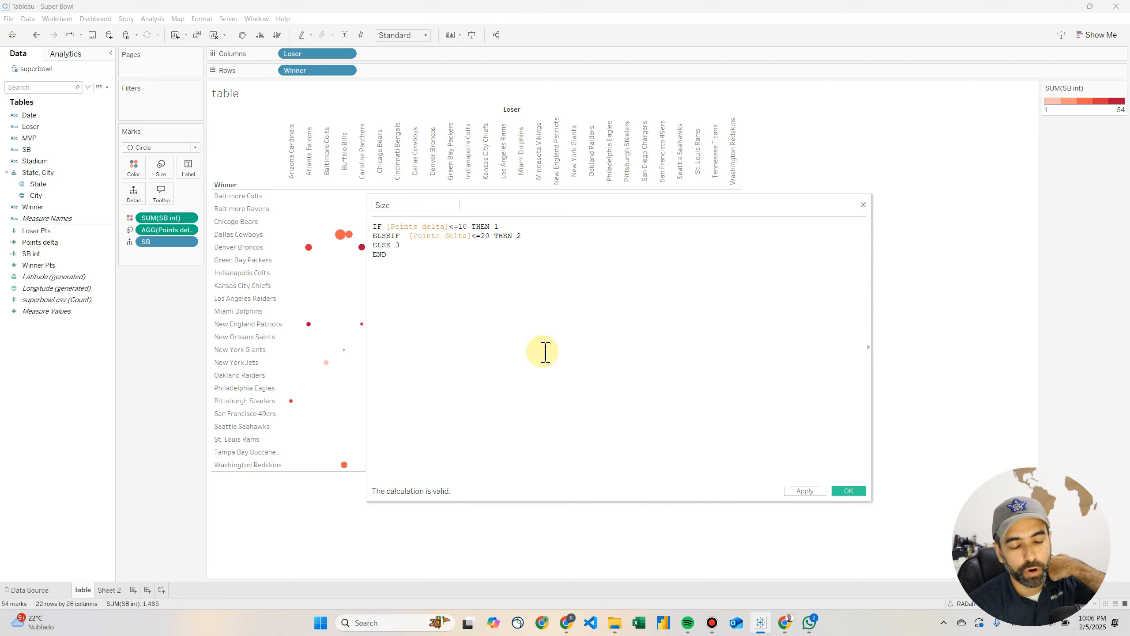
# - Review the thresholds and return values in the Size formula, and save the calculated field
pyautogui.moveTo(495, 226); pyautogui.dragTo(521, 251)
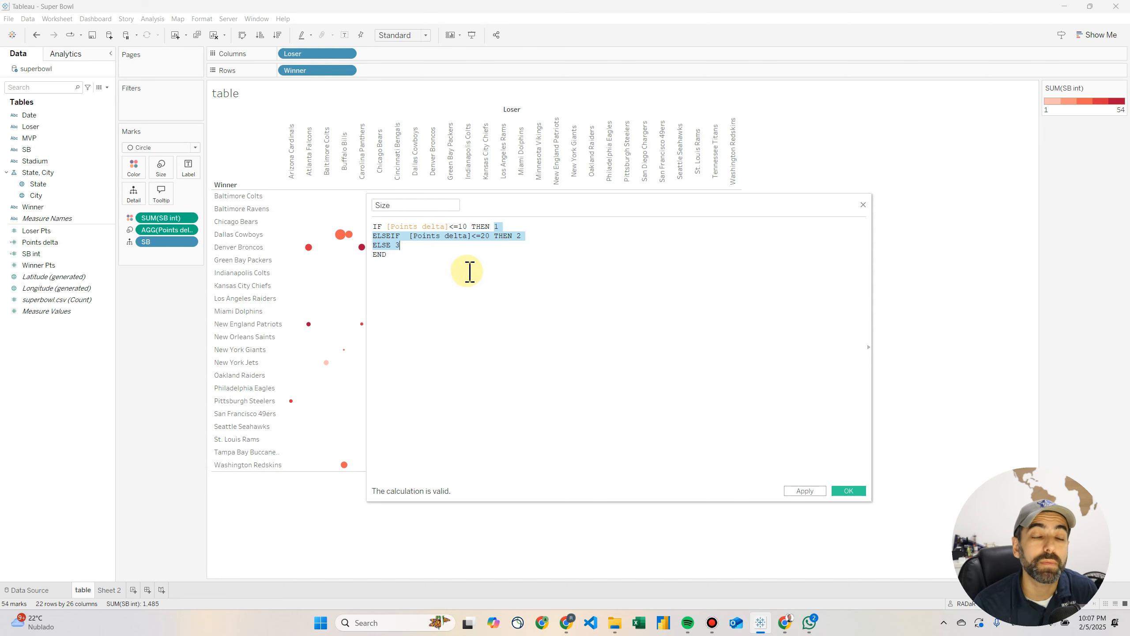
pyautogui.click(470, 227)
pyautogui.moveTo(469, 227); pyautogui.dragTo(445, 227)
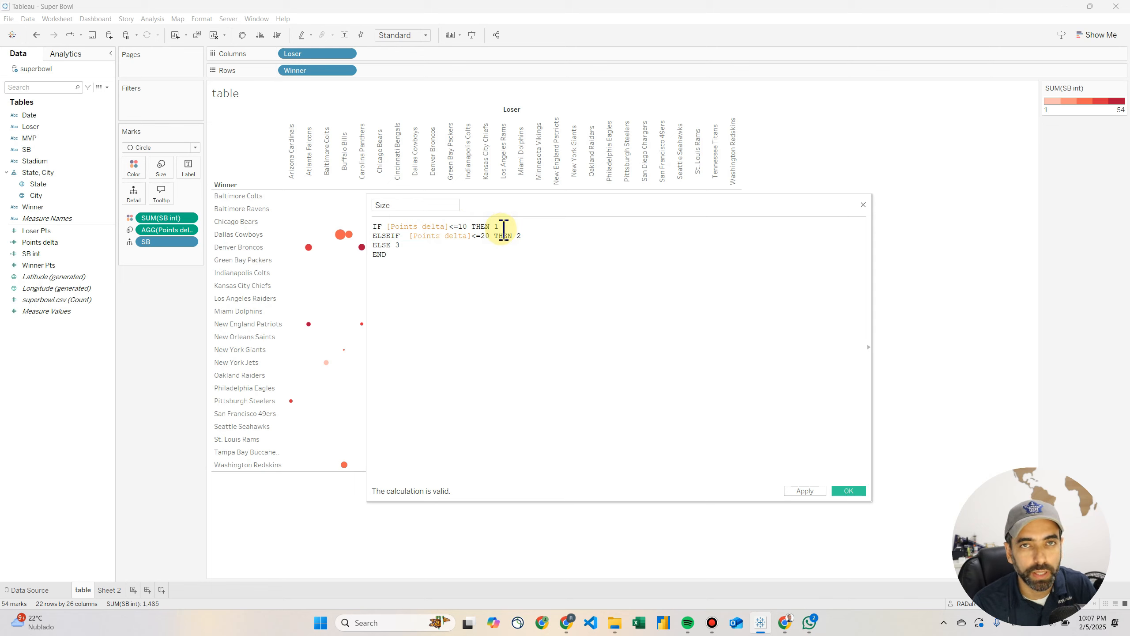
pyautogui.moveTo(472, 236); pyautogui.dragTo(490, 236)
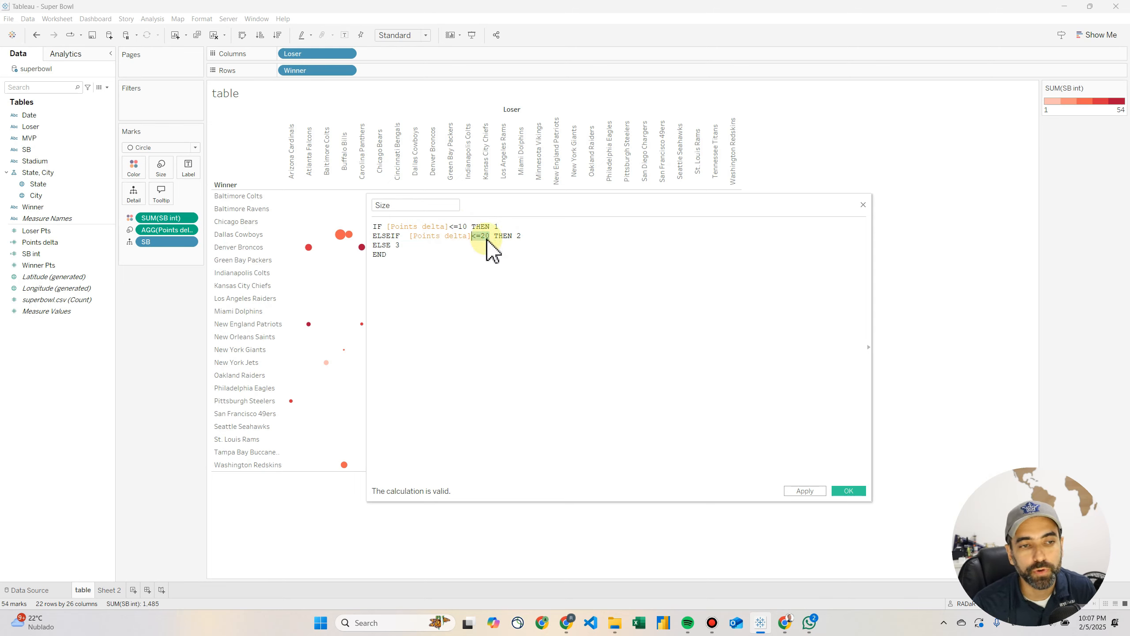
pyautogui.moveTo(485, 245); pyautogui.dragTo(373, 245)
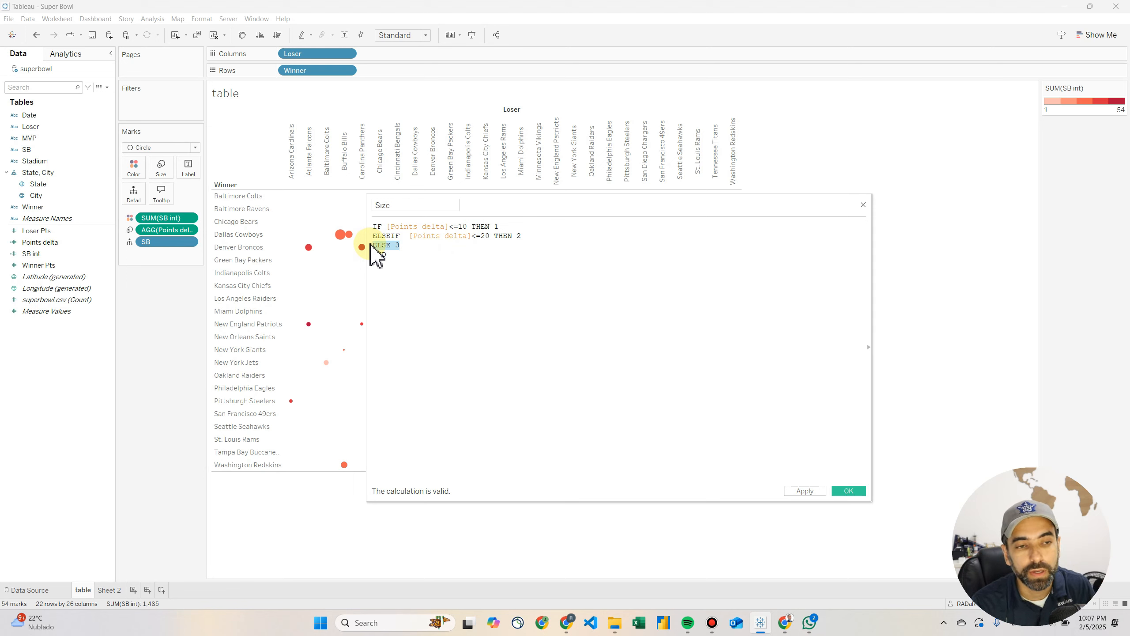
pyautogui.click(411, 248)
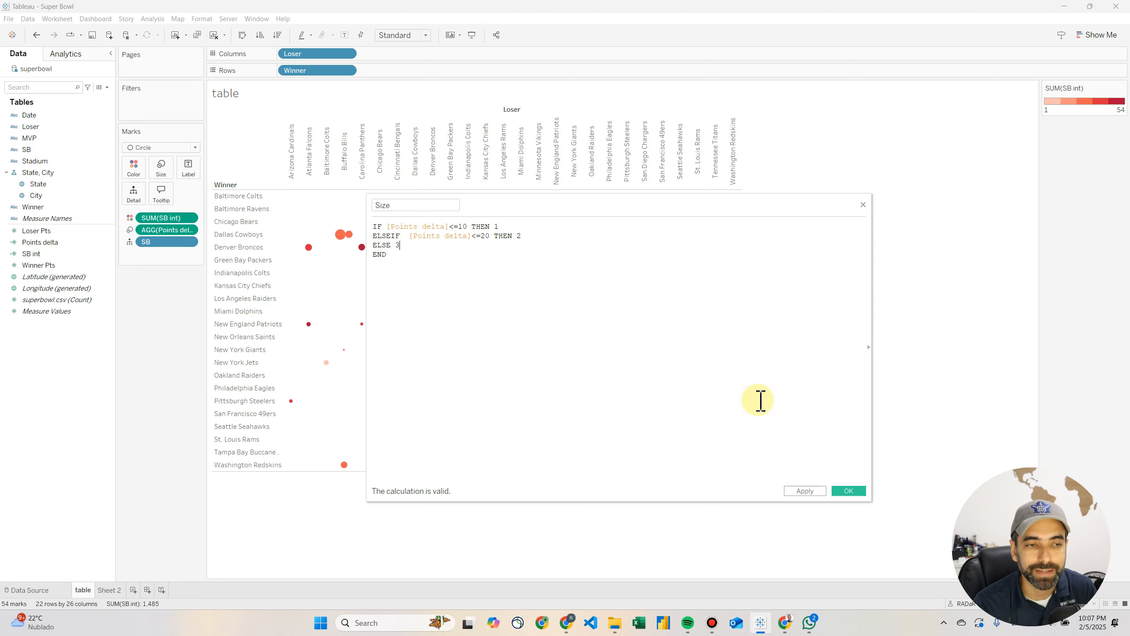
pyautogui.click(851, 490)
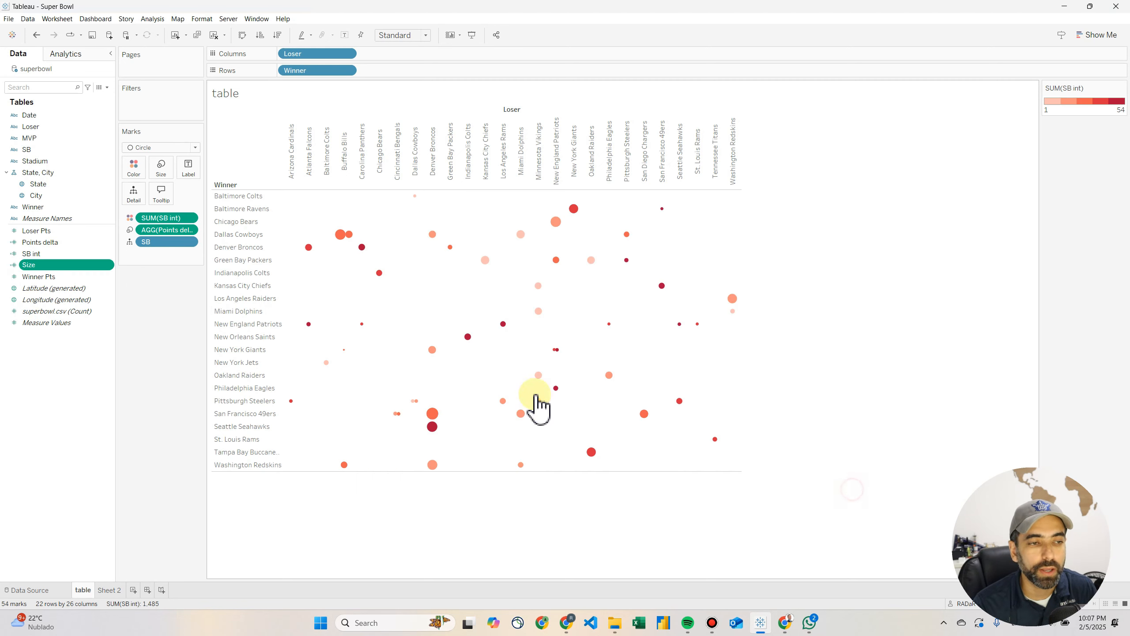
# - Size the circle marks by the Size field in place of Points delta, and inspect the details of several circles
pyautogui.moveTo(45, 267); pyautogui.dragTo(161, 171)
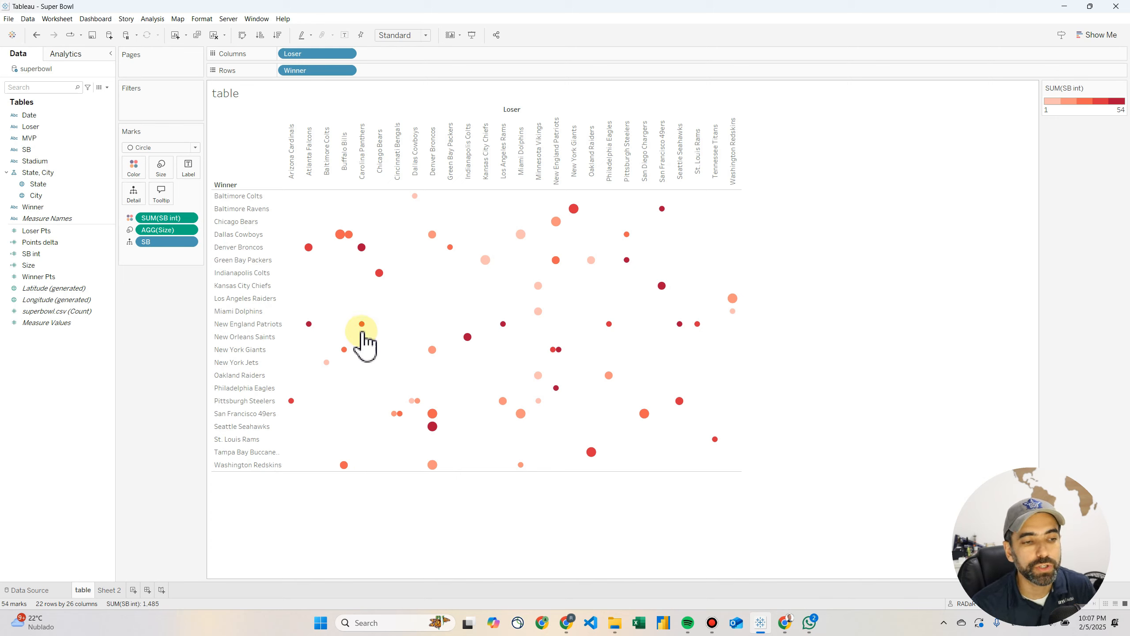
pyautogui.moveTo(327, 363)
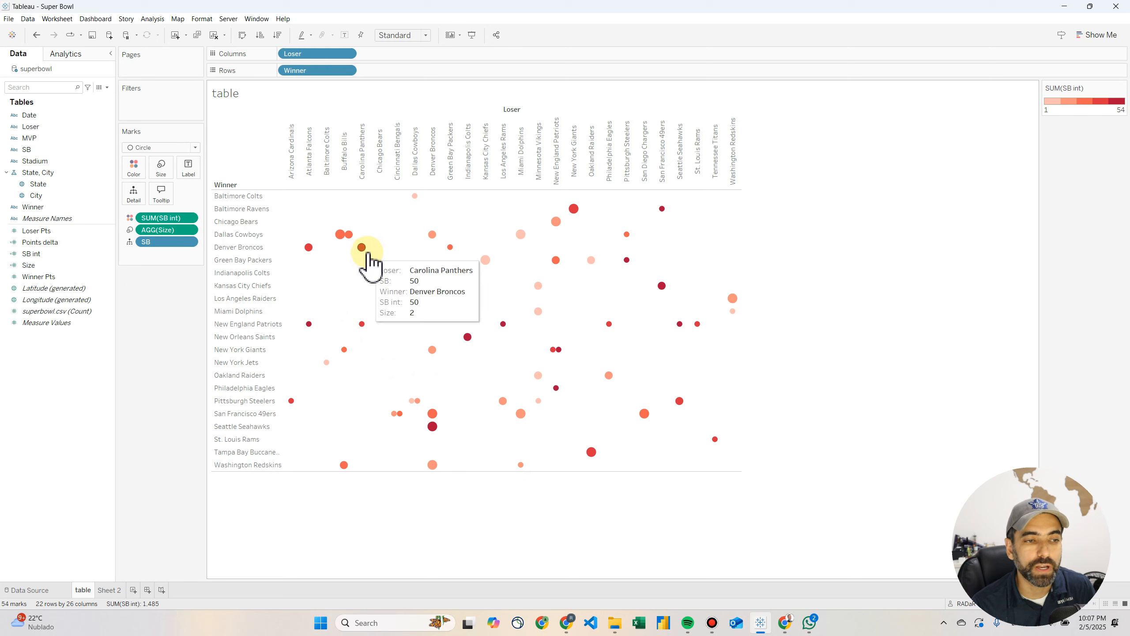
pyautogui.moveTo(380, 278)
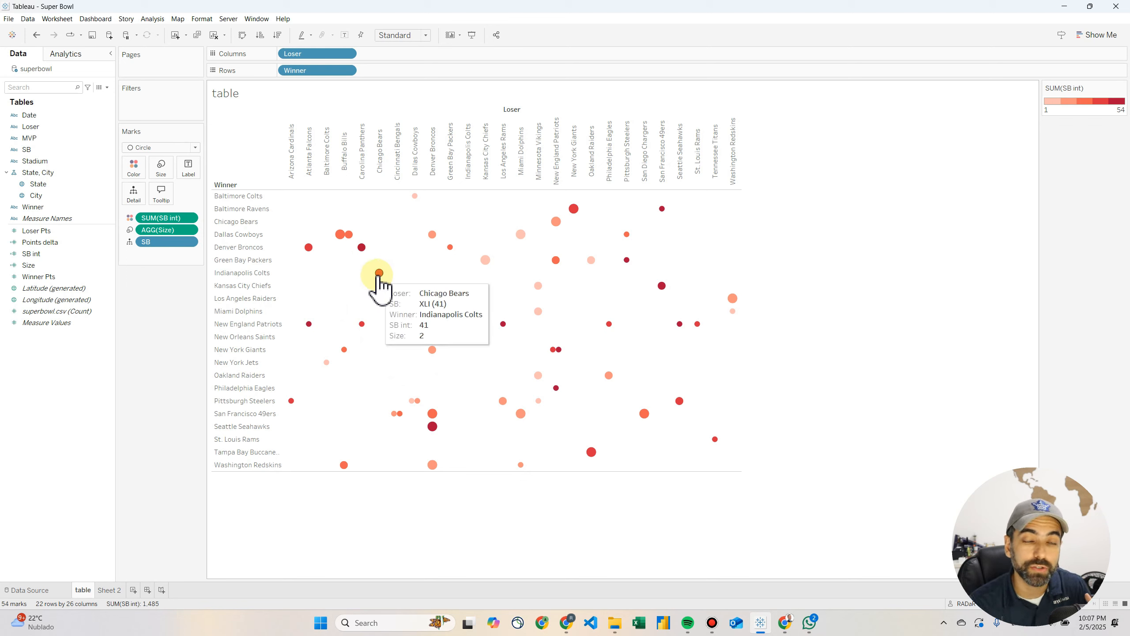
pyautogui.moveTo(555, 352)
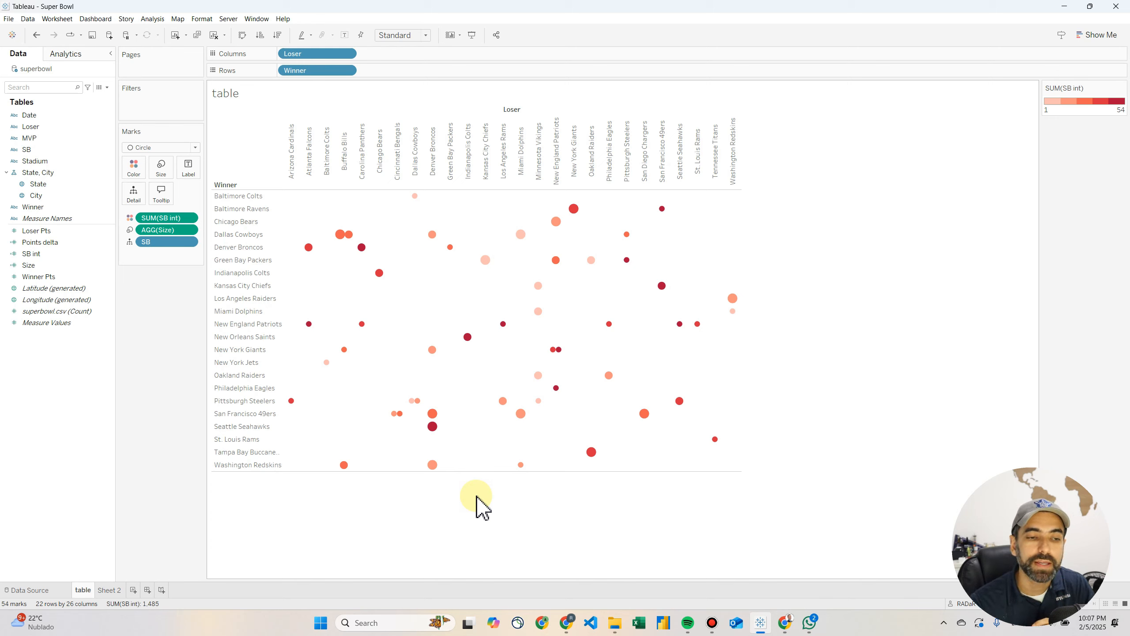
pyautogui.moveTo(432, 351)
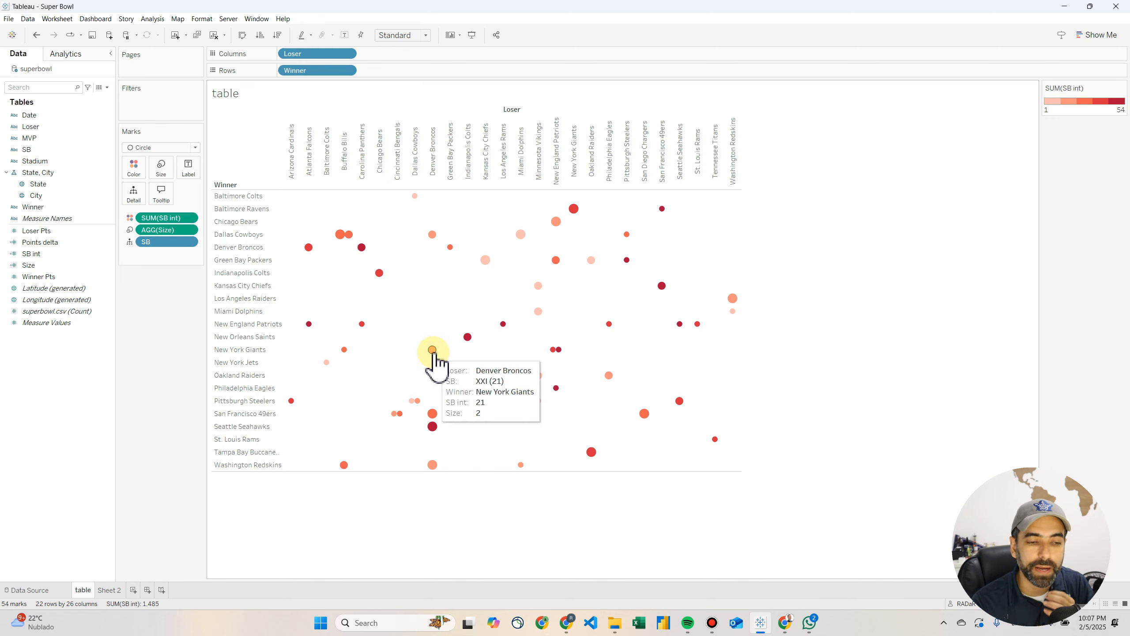